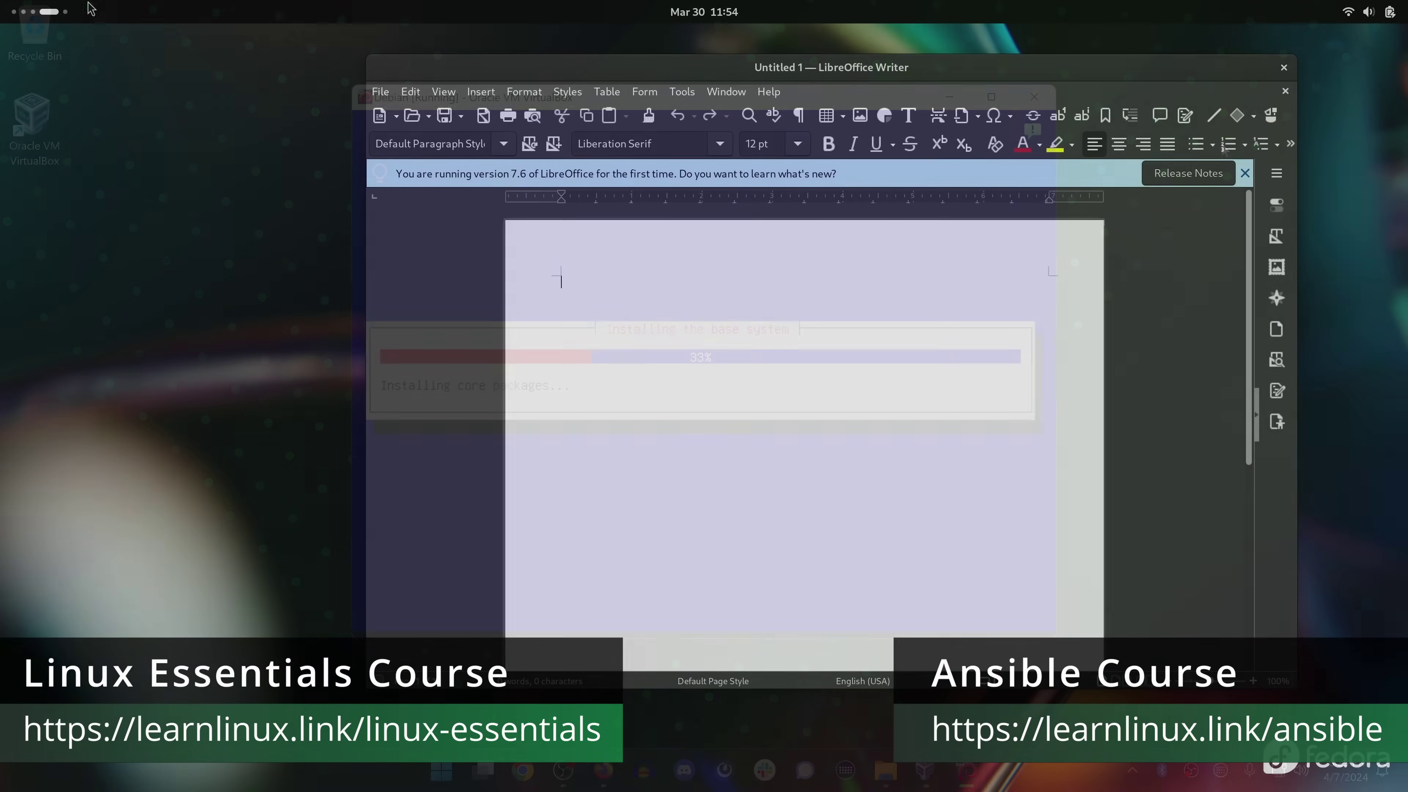
Step: Browse the GNOME workspaces in the activities overview, ending on the one holding System Monitor and Settings
mouse_move(25, 1)
left_click(38, 238)
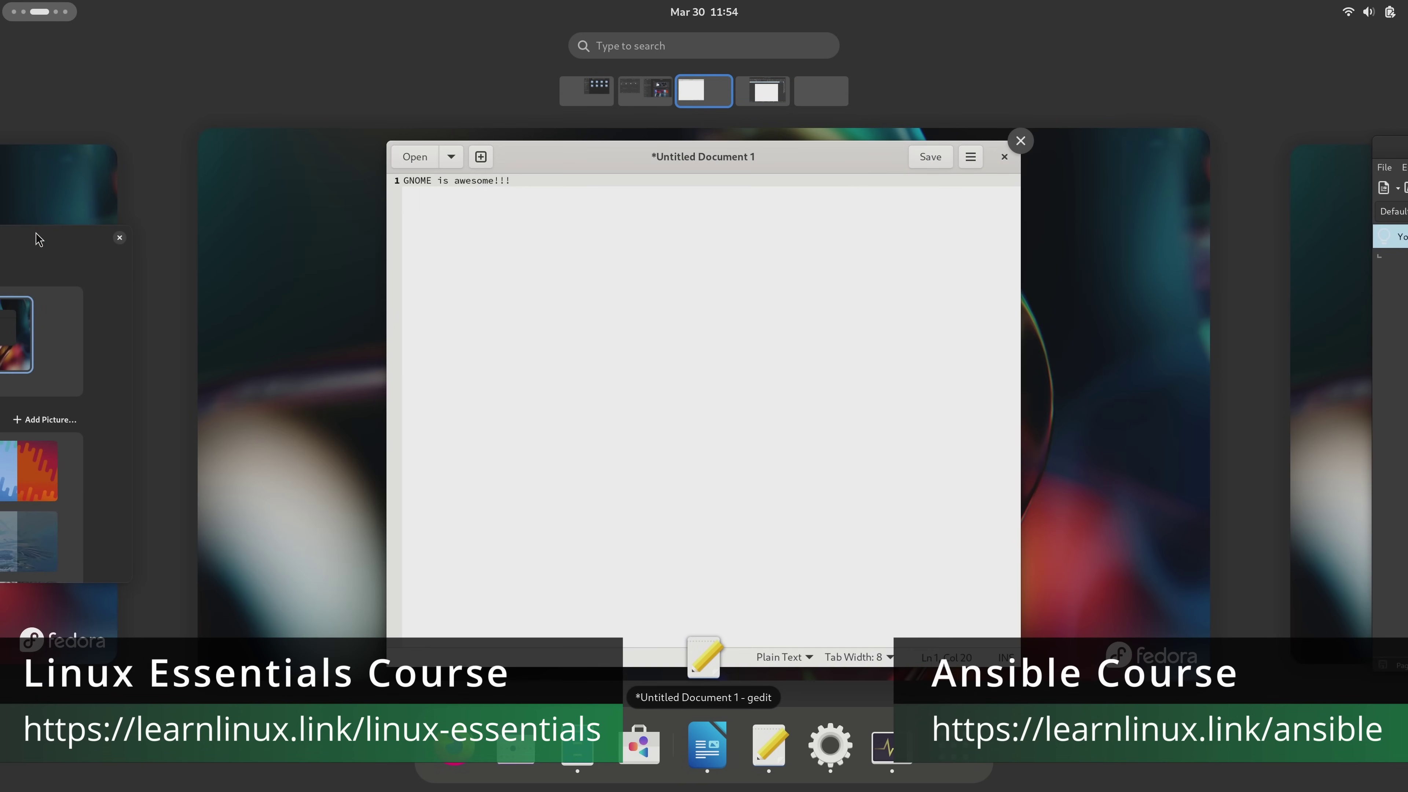
left_click(55, 368)
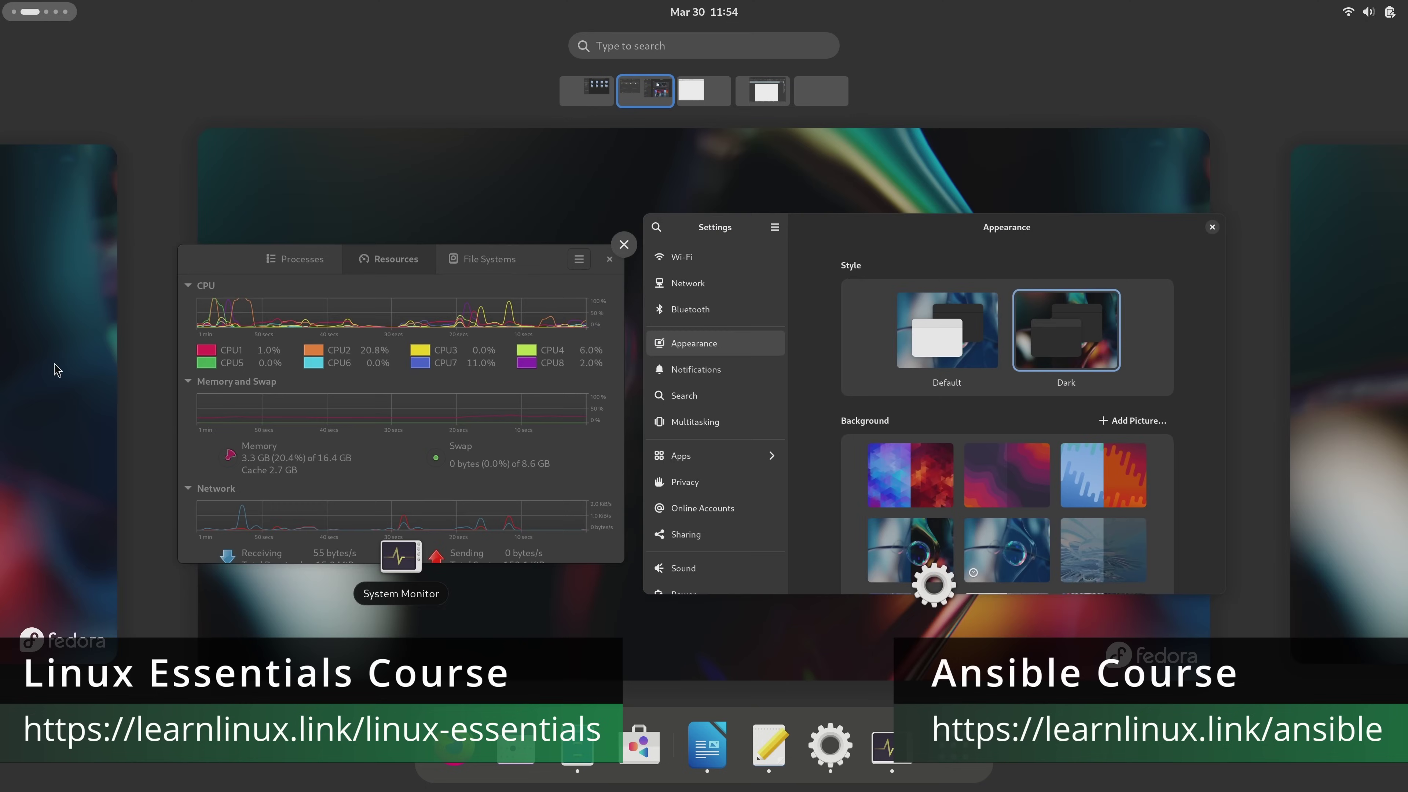
left_click(817, 421)
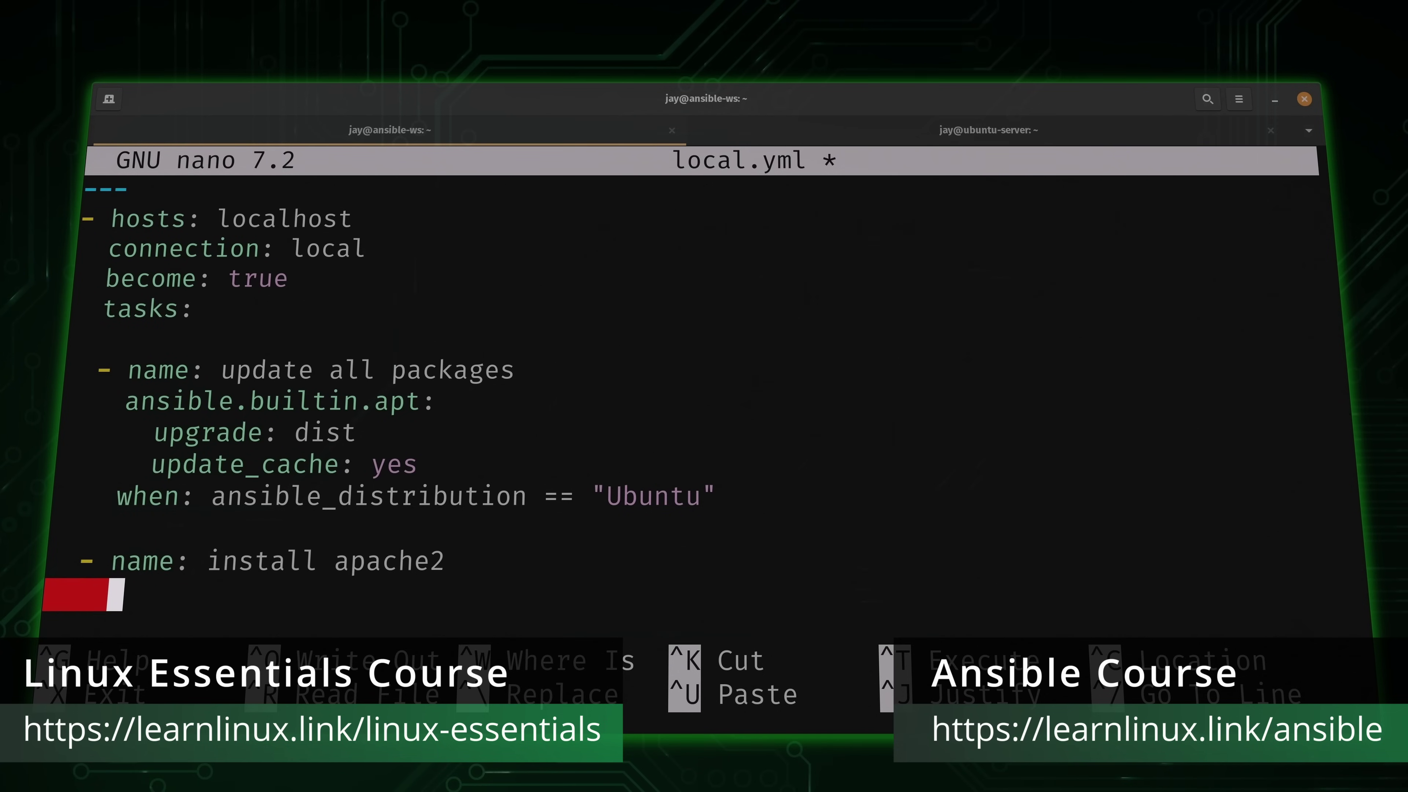
type("ans")
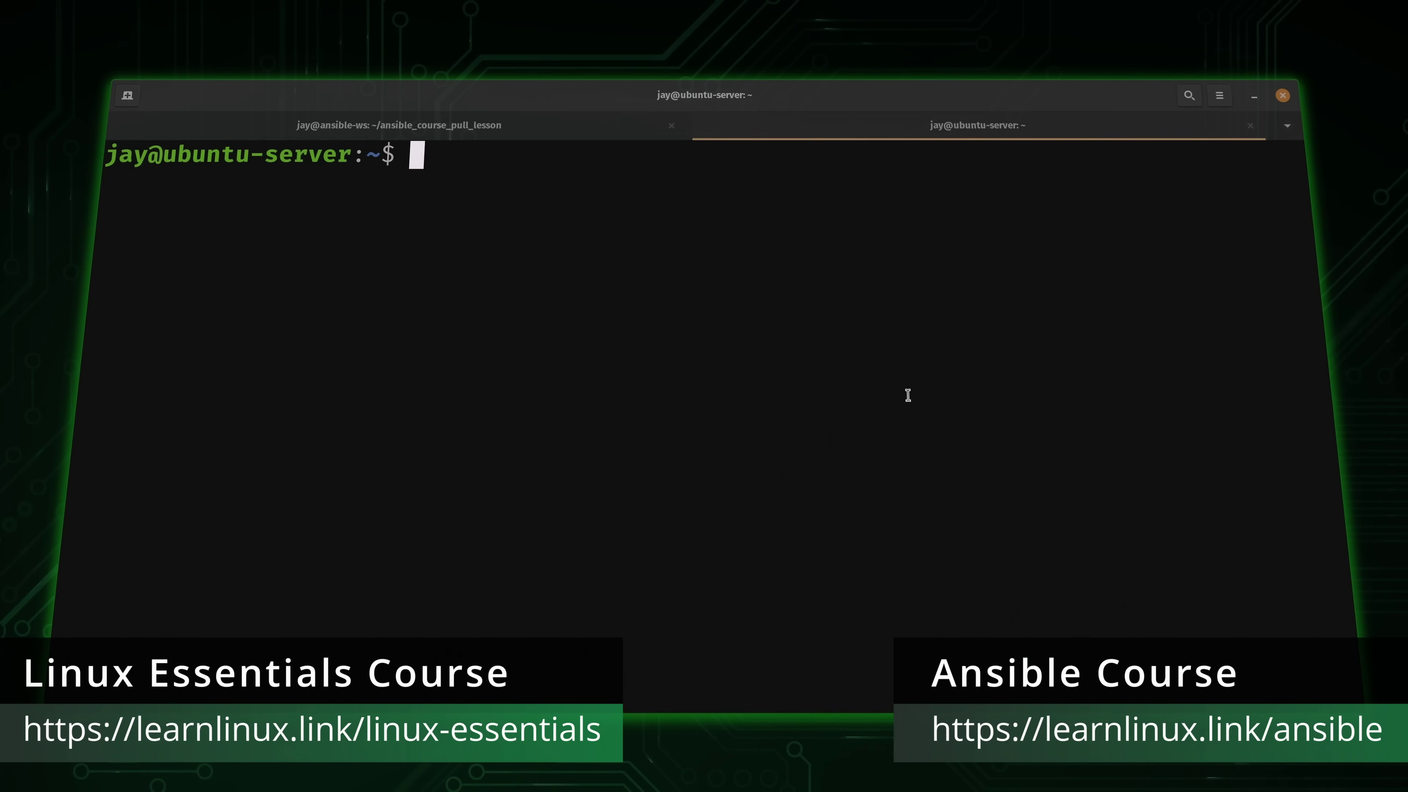
type("a")
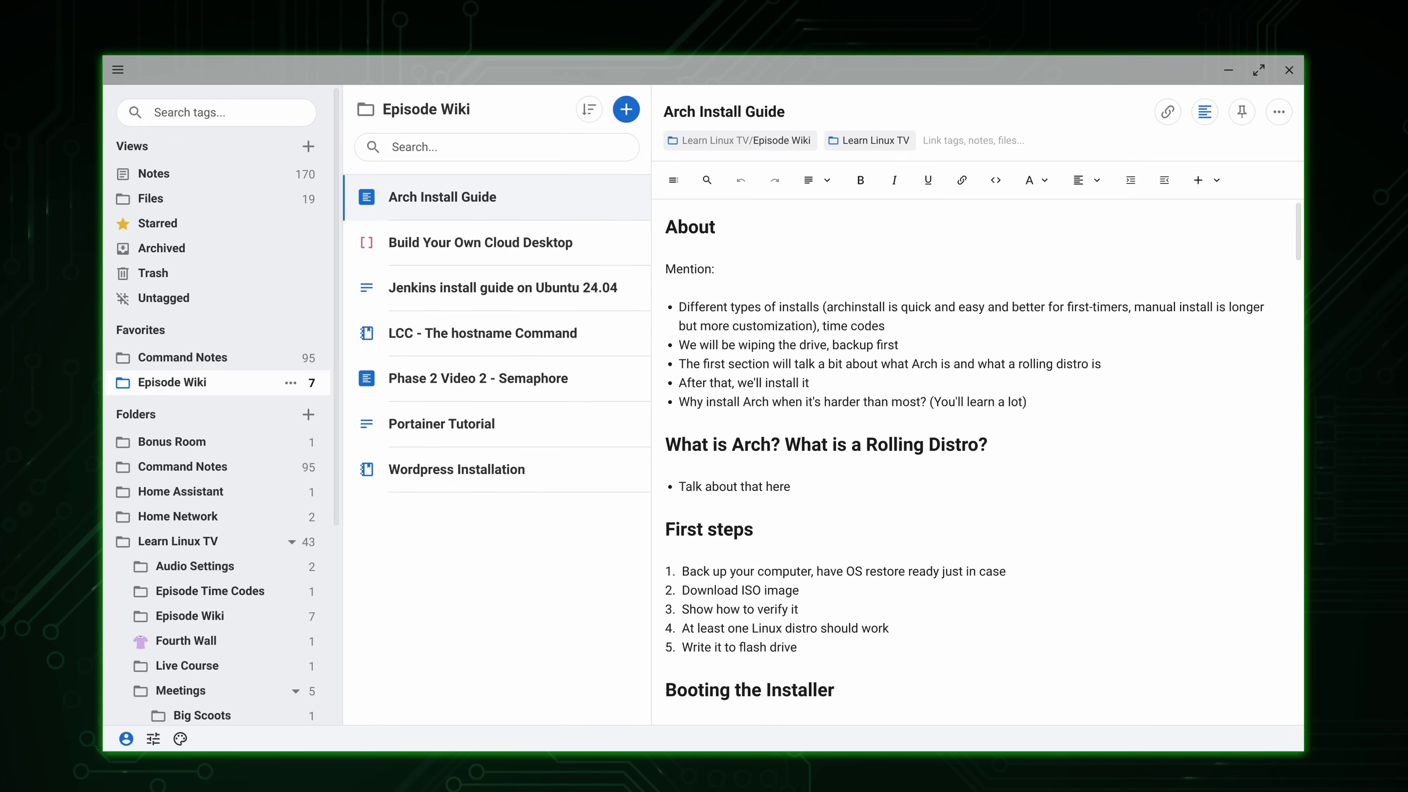
Step: View the apt note in the Command Notes folder and look through the folder's list of notes
left_click(142, 360)
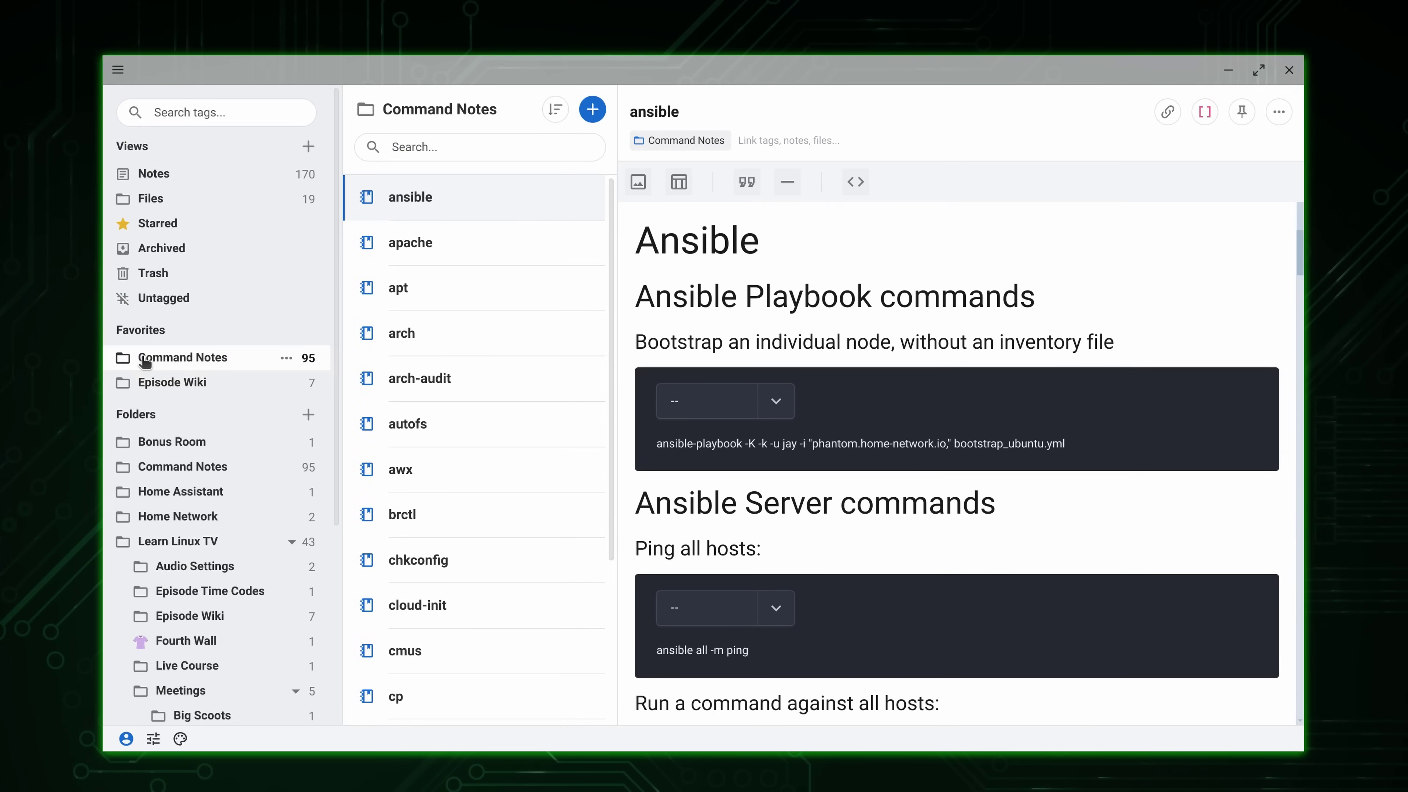
left_click(409, 293)
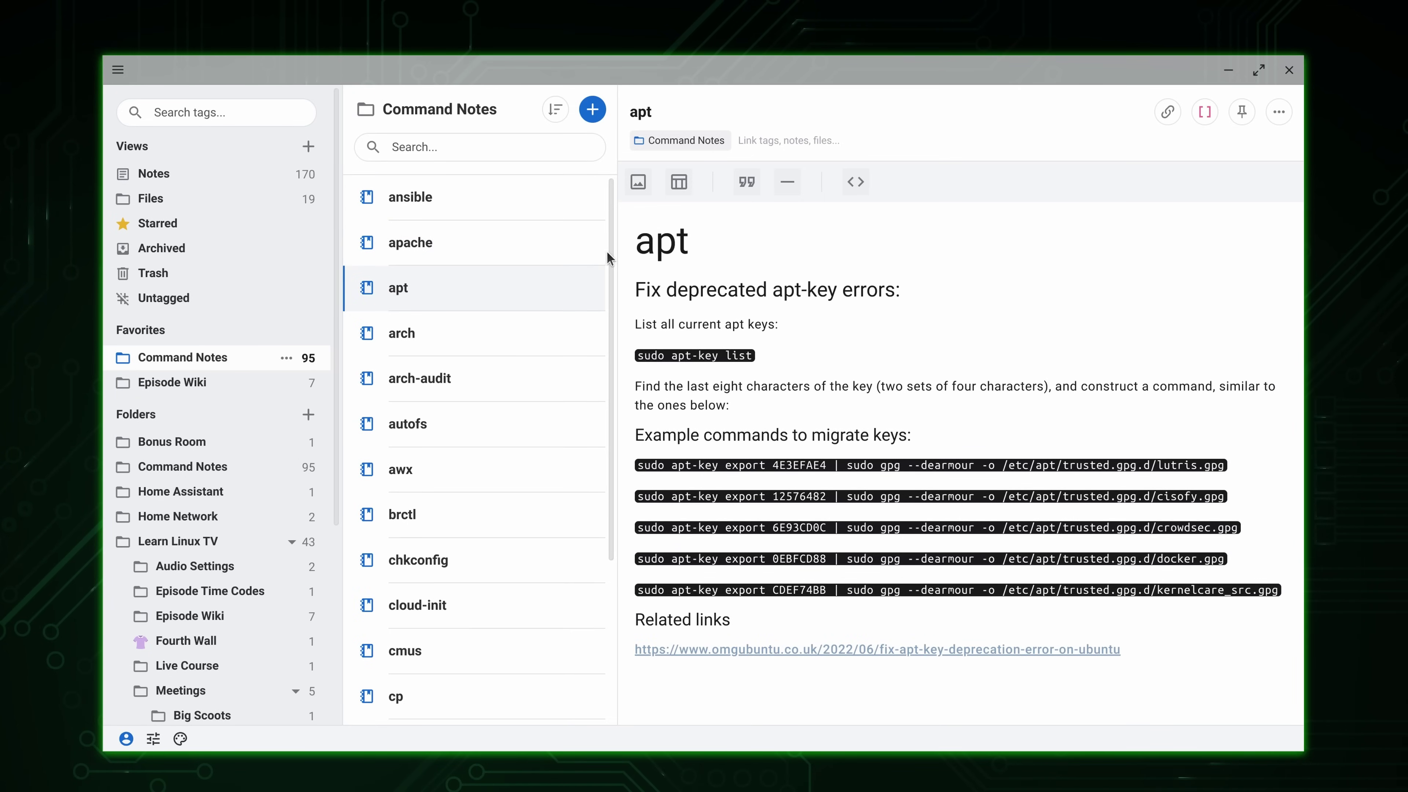
scroll(609, 247, "down", 4)
scroll(593, 374, "down", 8)
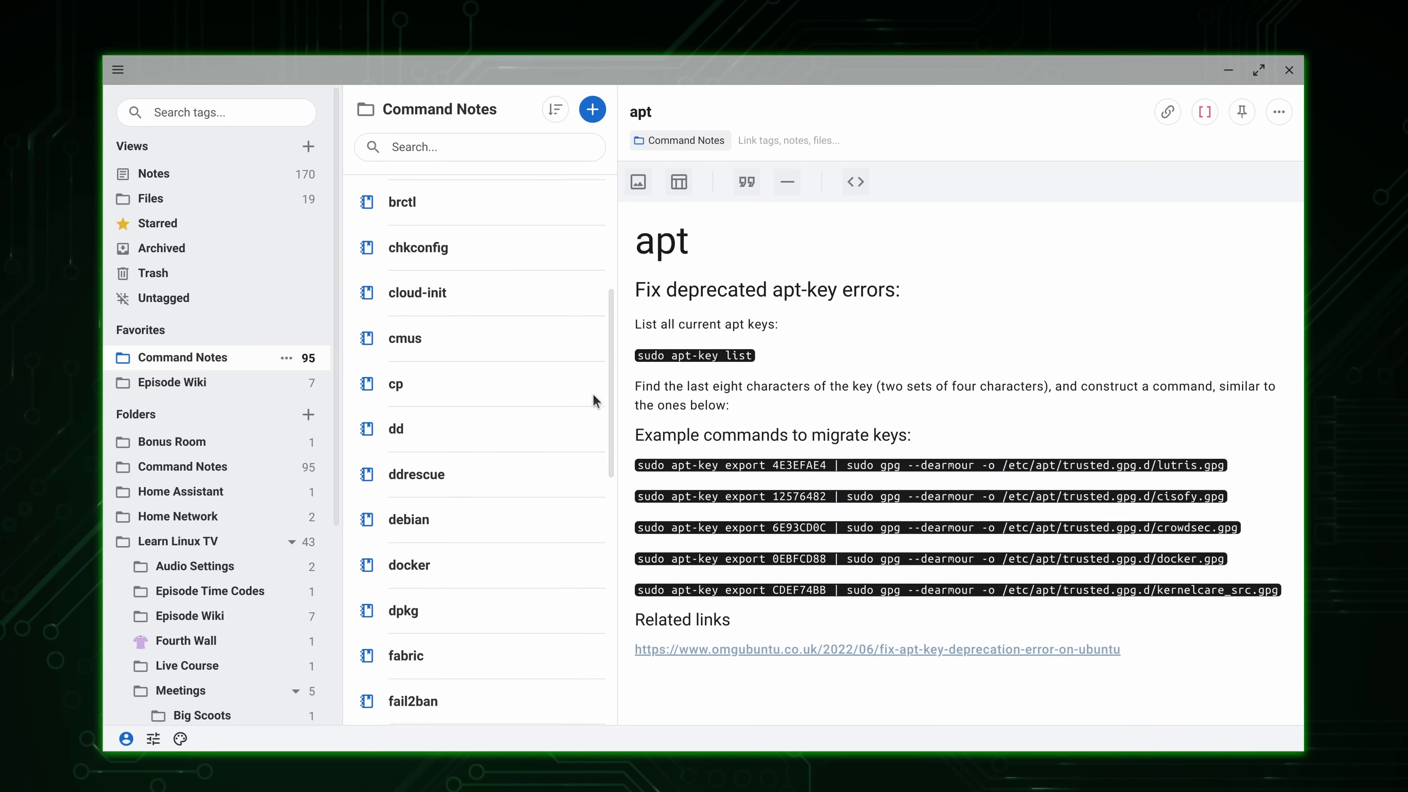
scroll(612, 534, "down", 7)
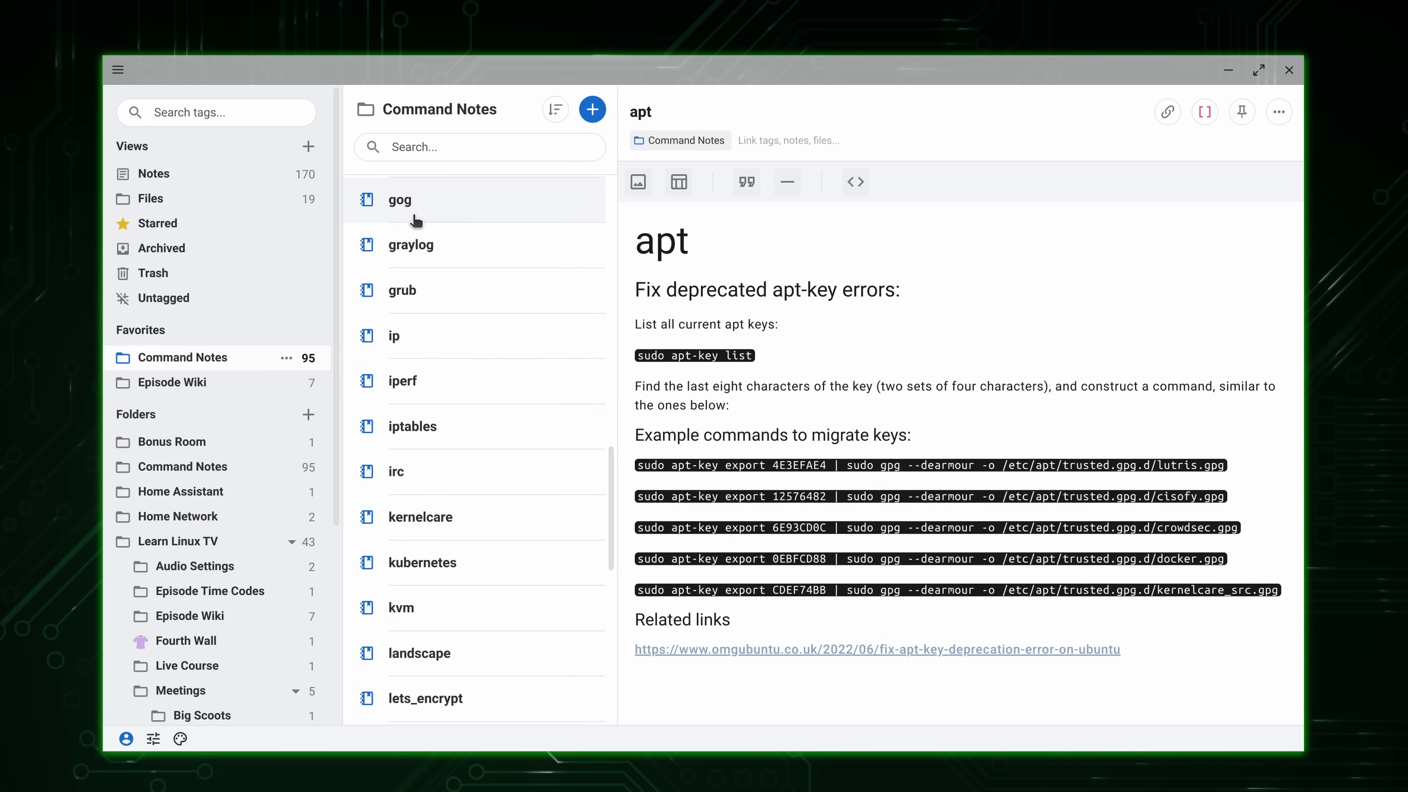
Step: Open the dpkg note and set its code block language to bash
left_click_drag(613, 472, 598, 376)
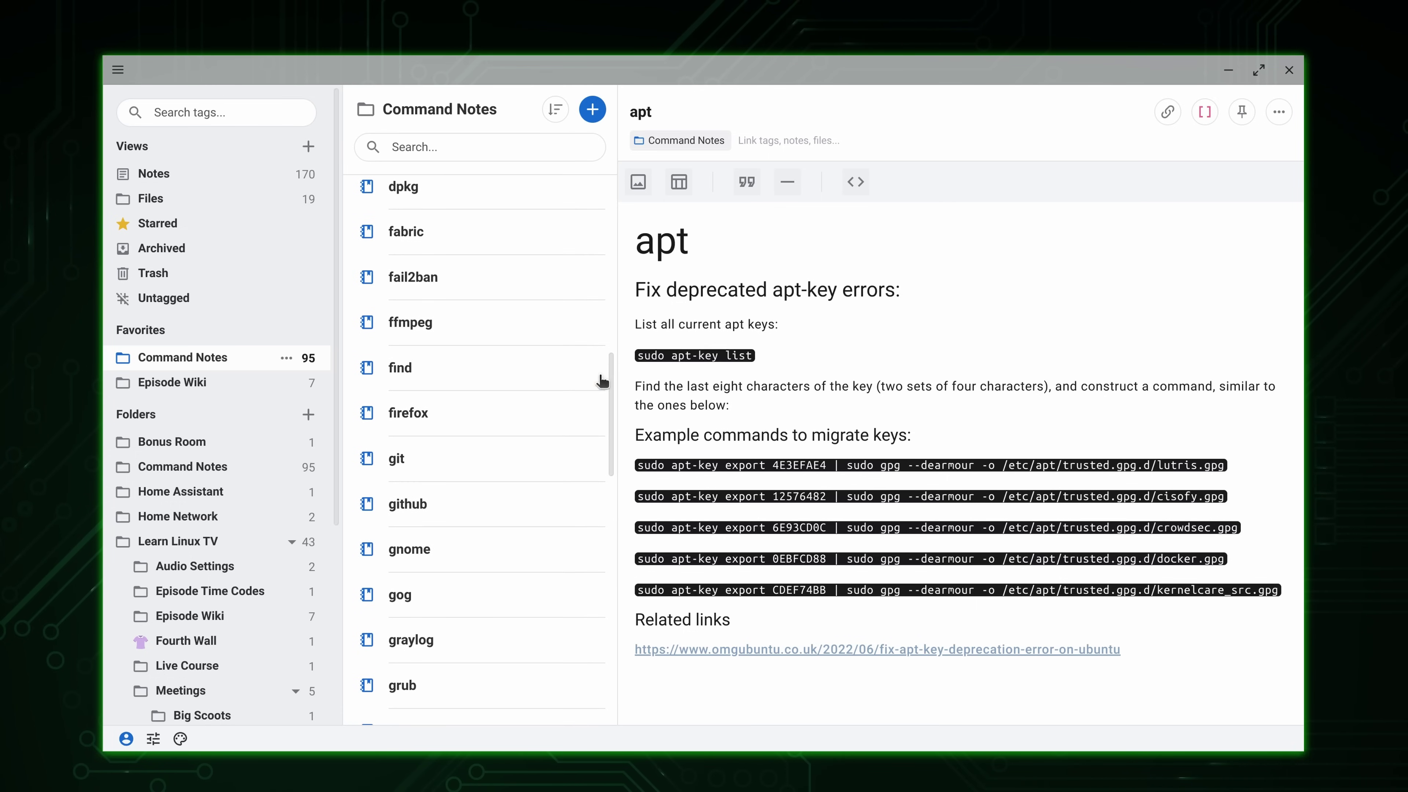
left_click(425, 376)
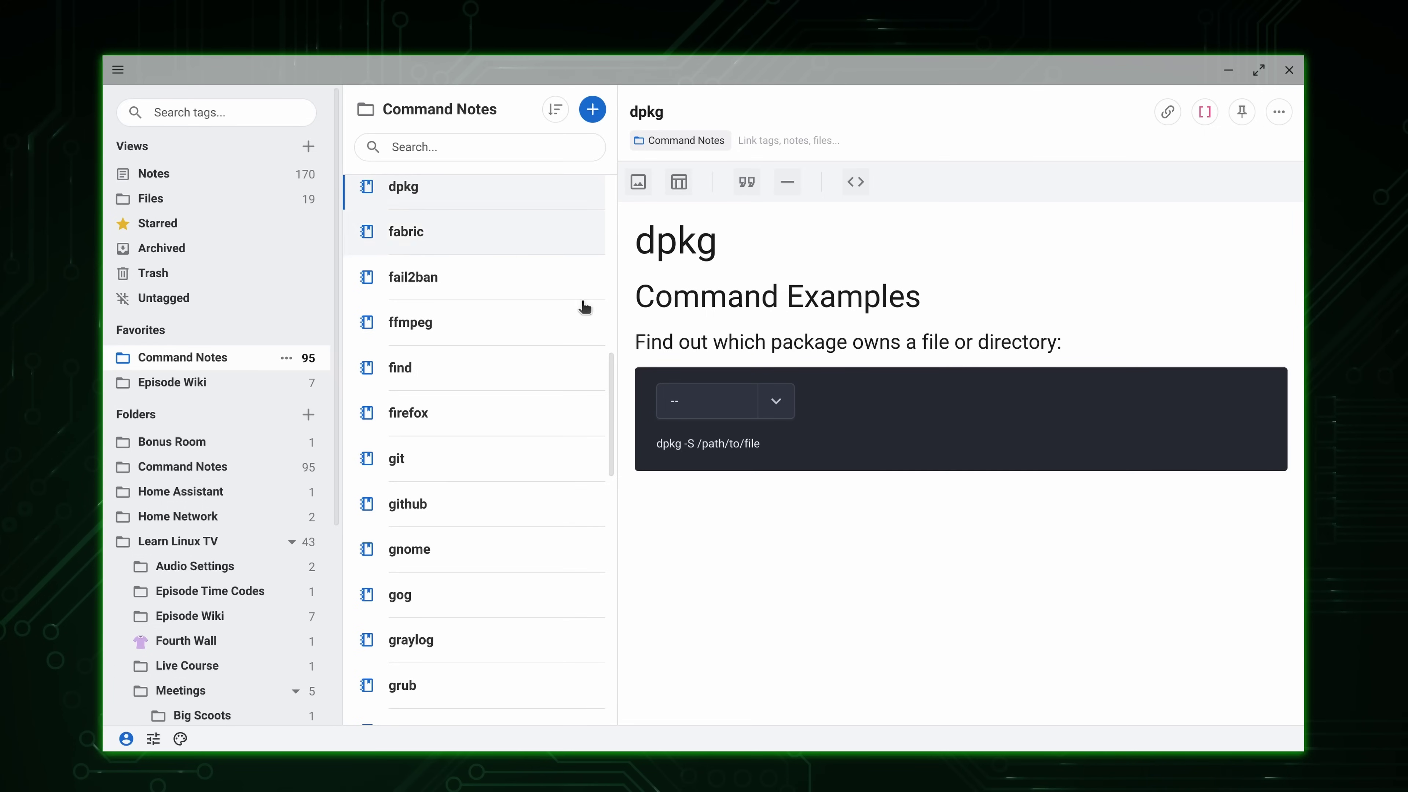
left_click(778, 416)
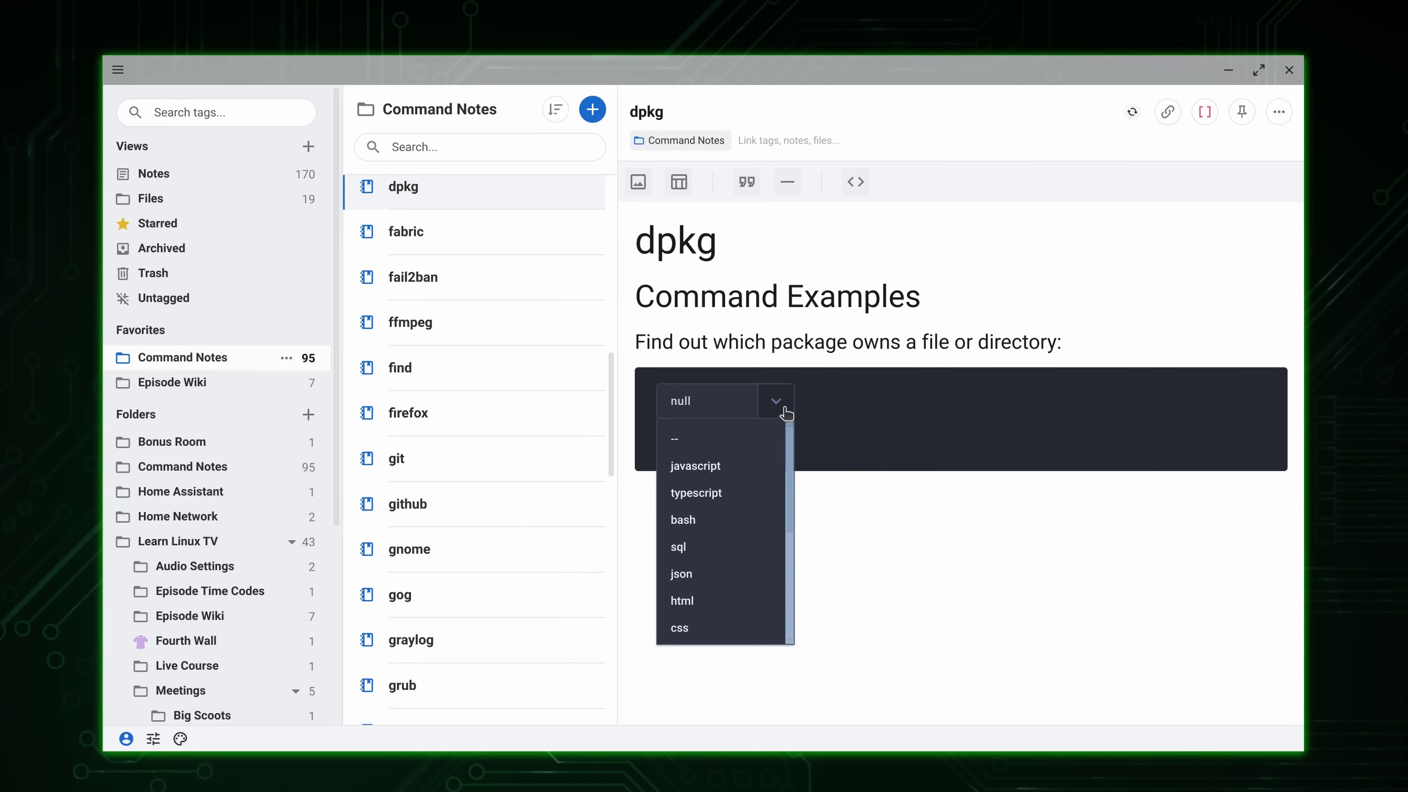
left_click(712, 516)
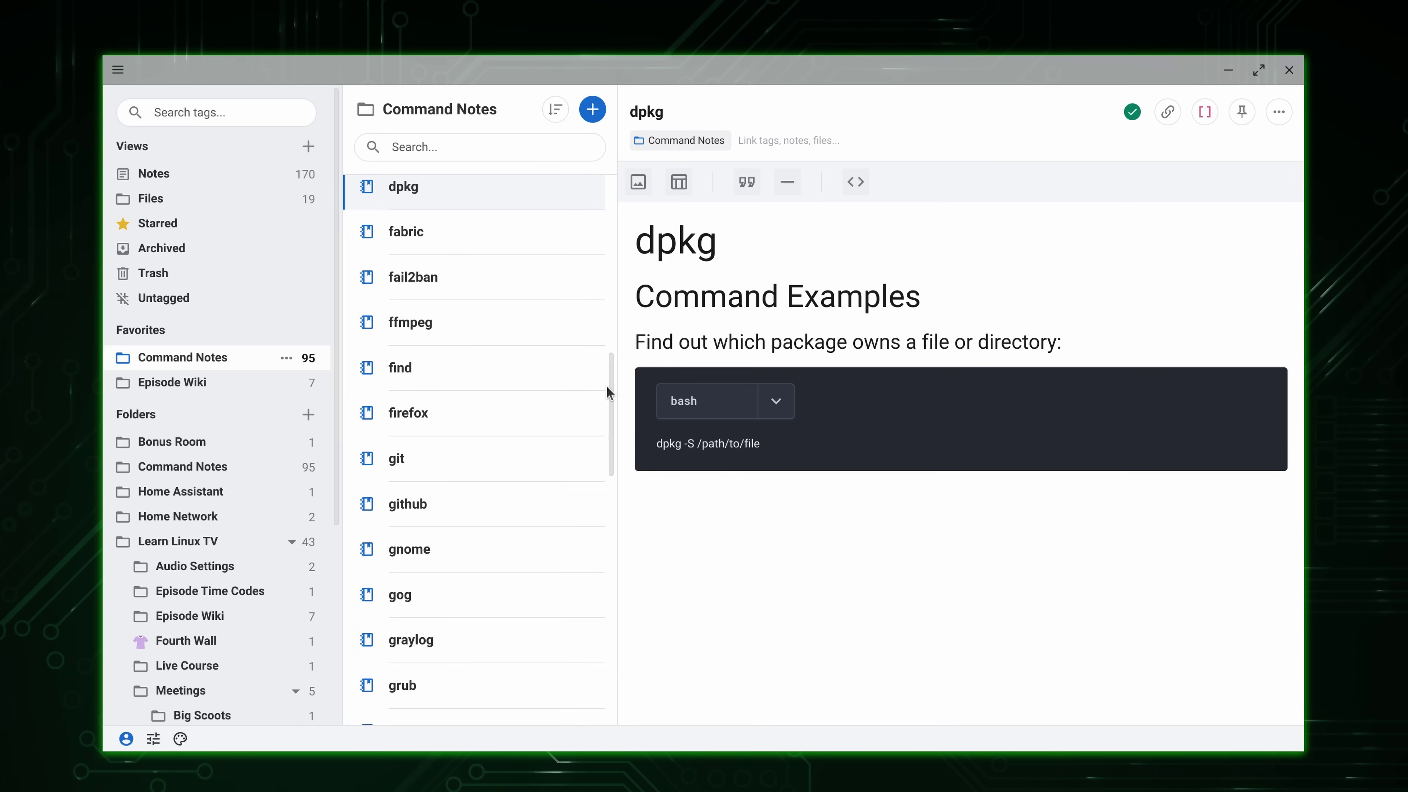
Step: View the cp note and the cmus note in the Command Notes folder
left_click_drag(608, 383, 607, 300)
left_click(503, 314)
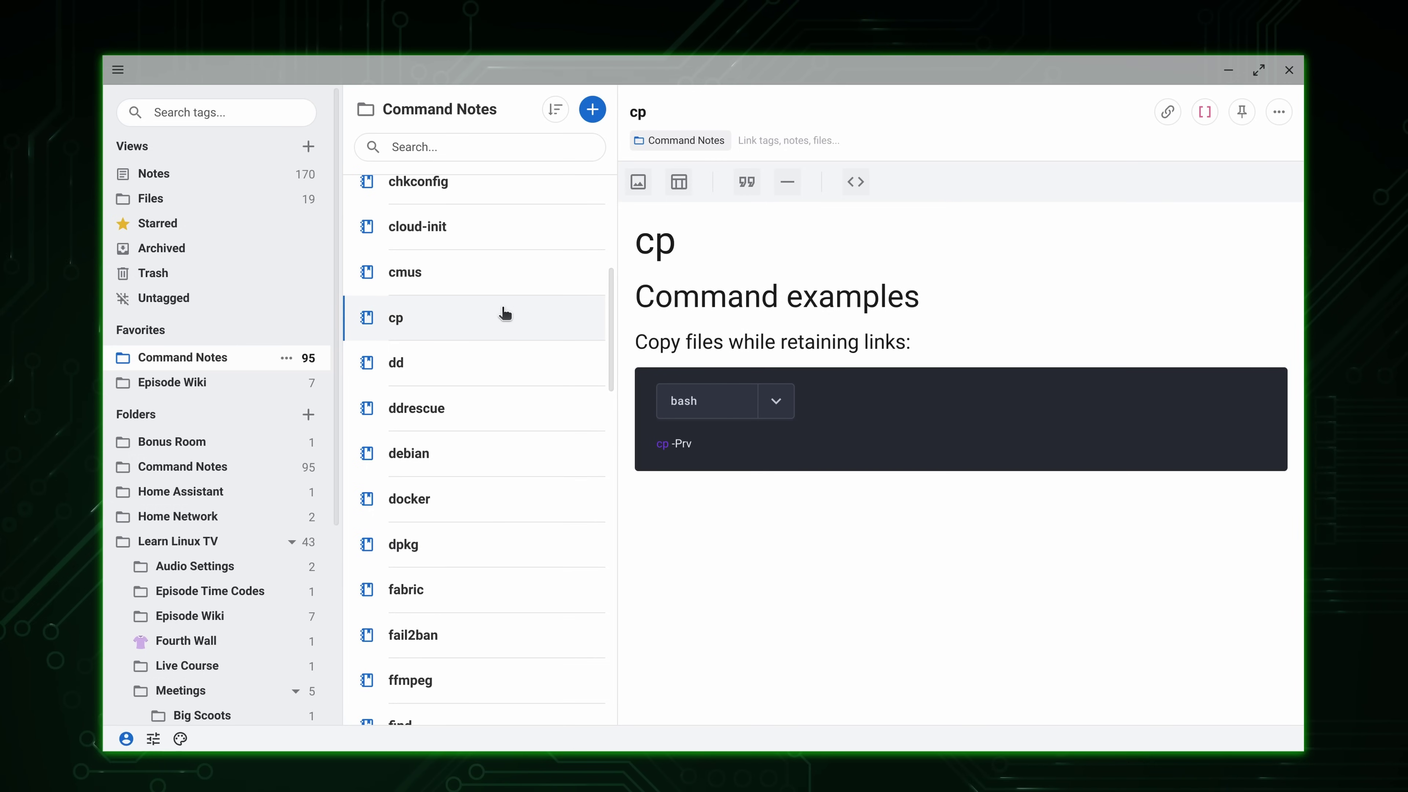
left_click(470, 269)
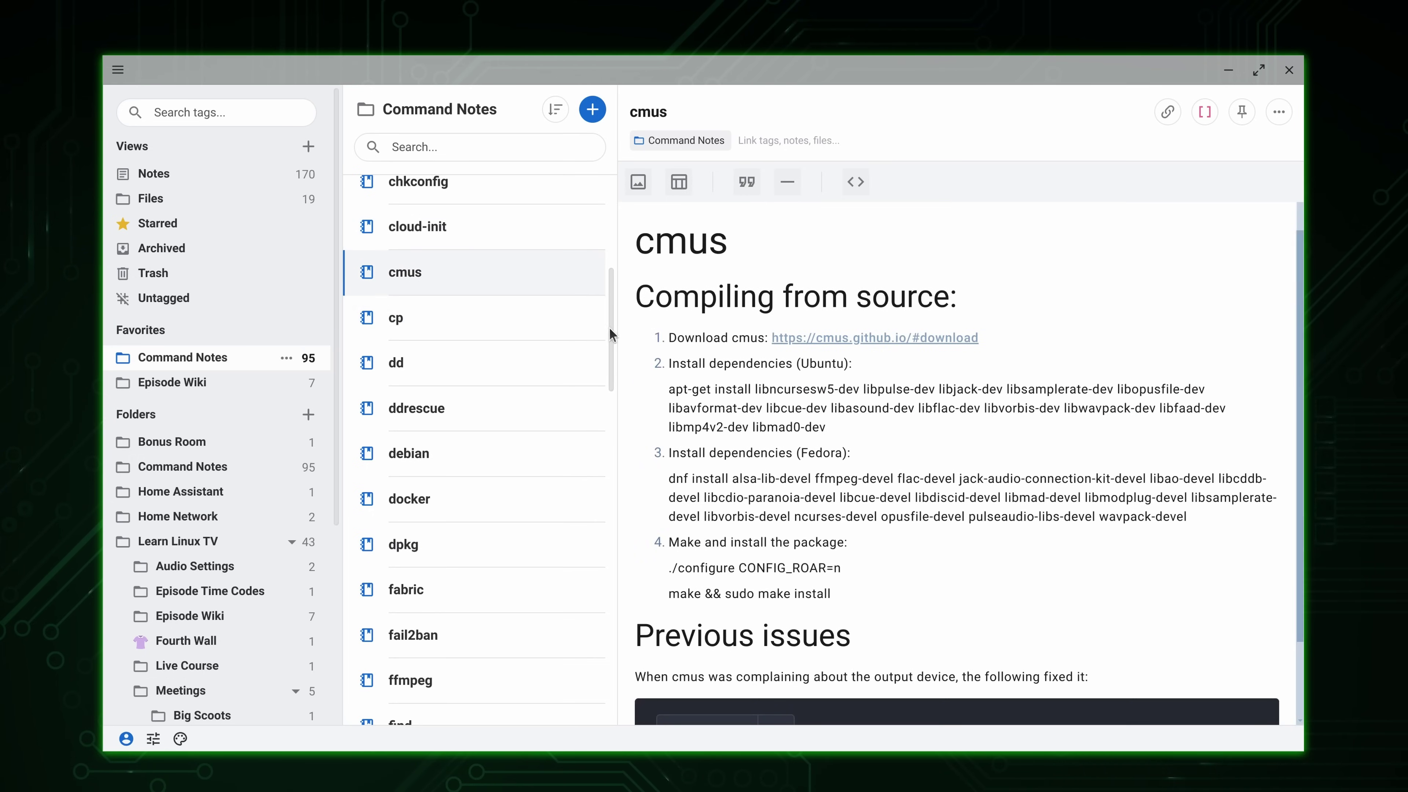
left_click_drag(613, 333, 602, 265)
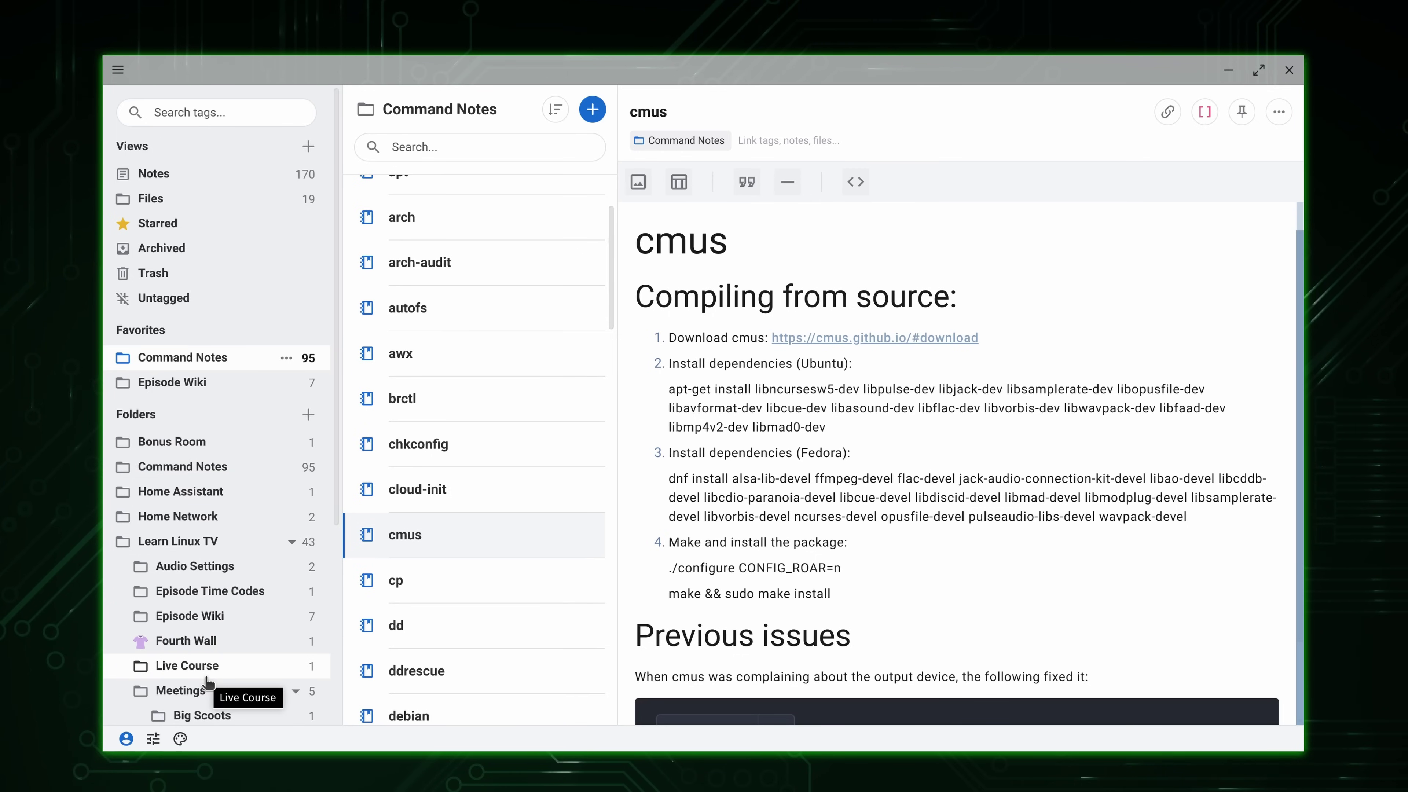
scroll(207, 681, "down", 2)
scroll(208, 683, "up", 2)
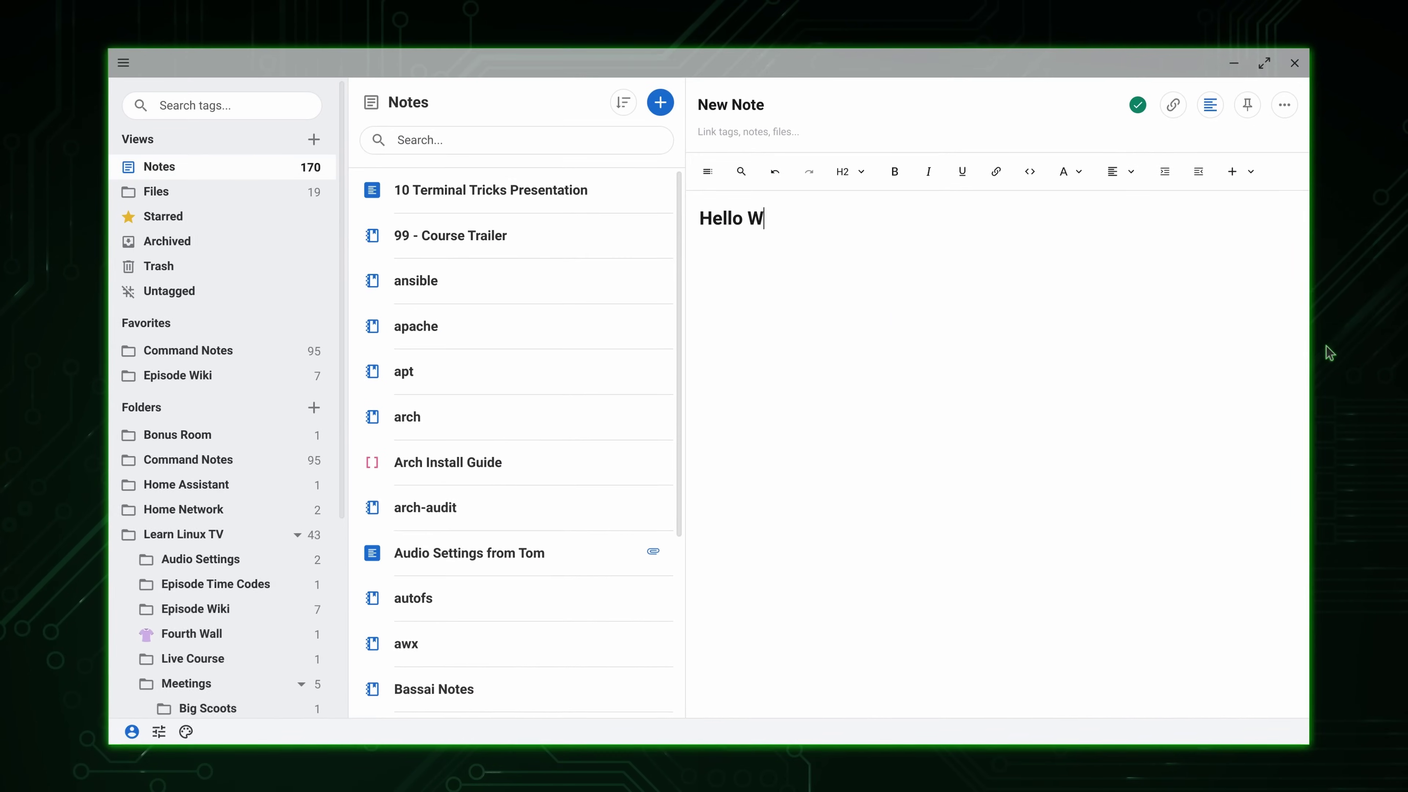
Step: Complete the heading "Hello World" in the new note and add the line "Standard Notes is awesome!!!" below it
type("orld")
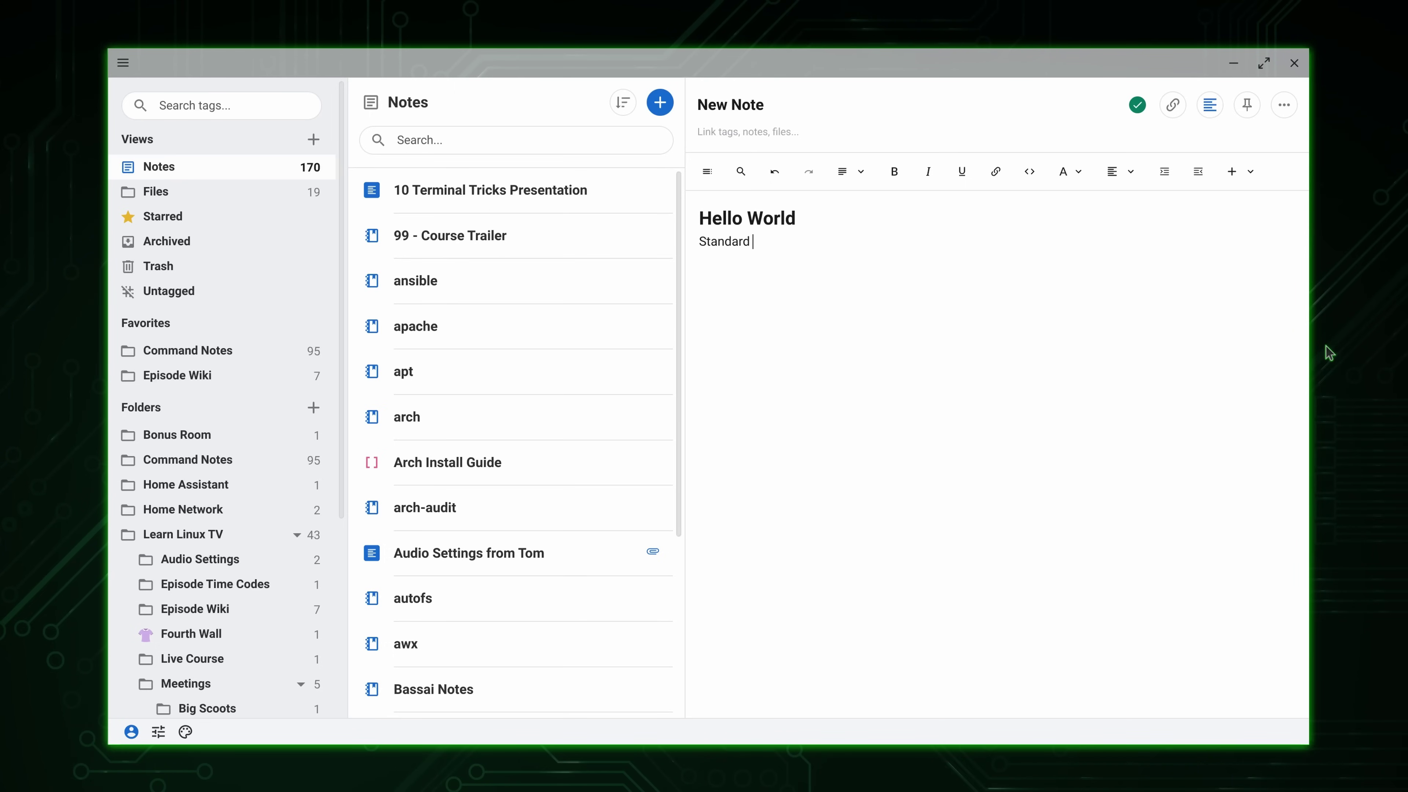
type("wesome!!!")
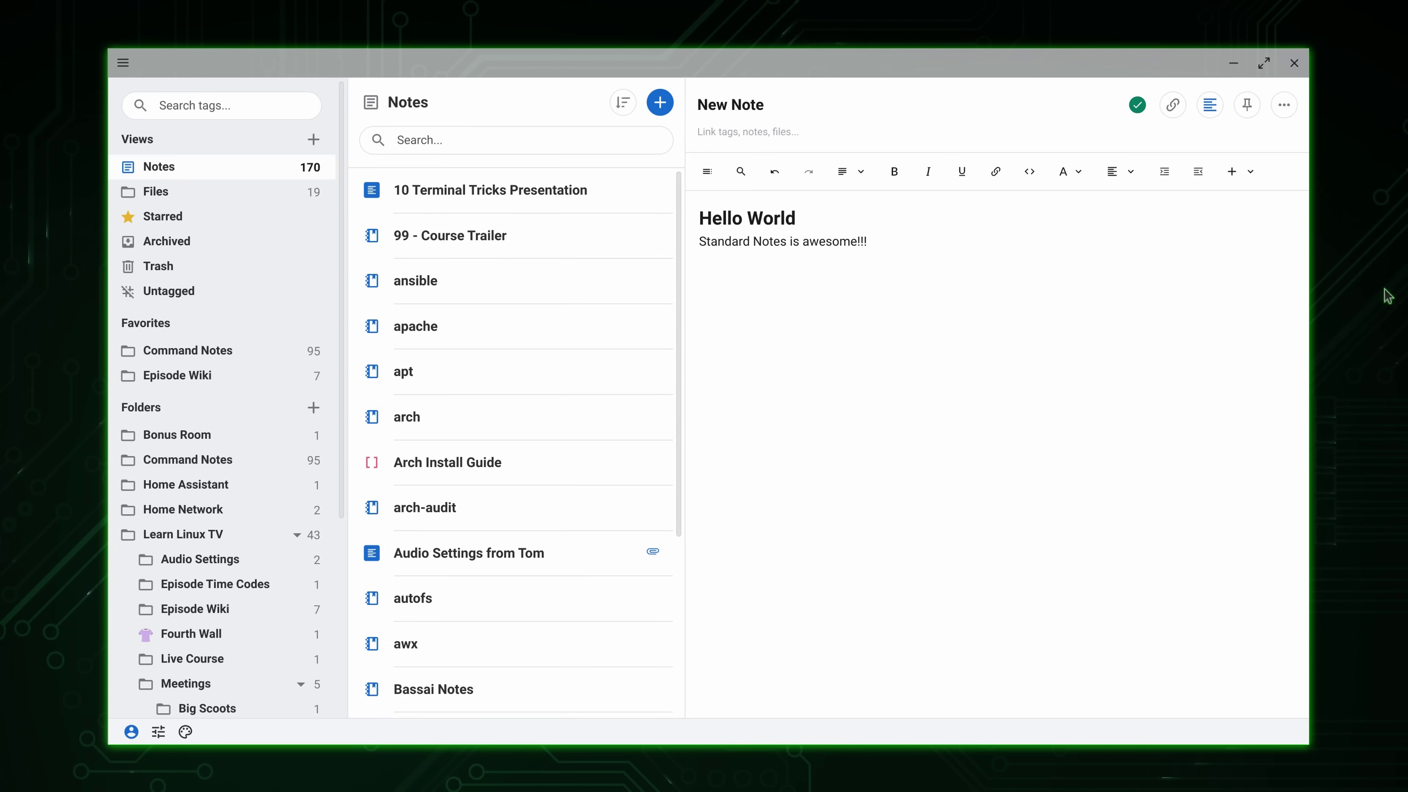
Step: Convert the new note from the Super type to Basic Markdown
left_click(1283, 105)
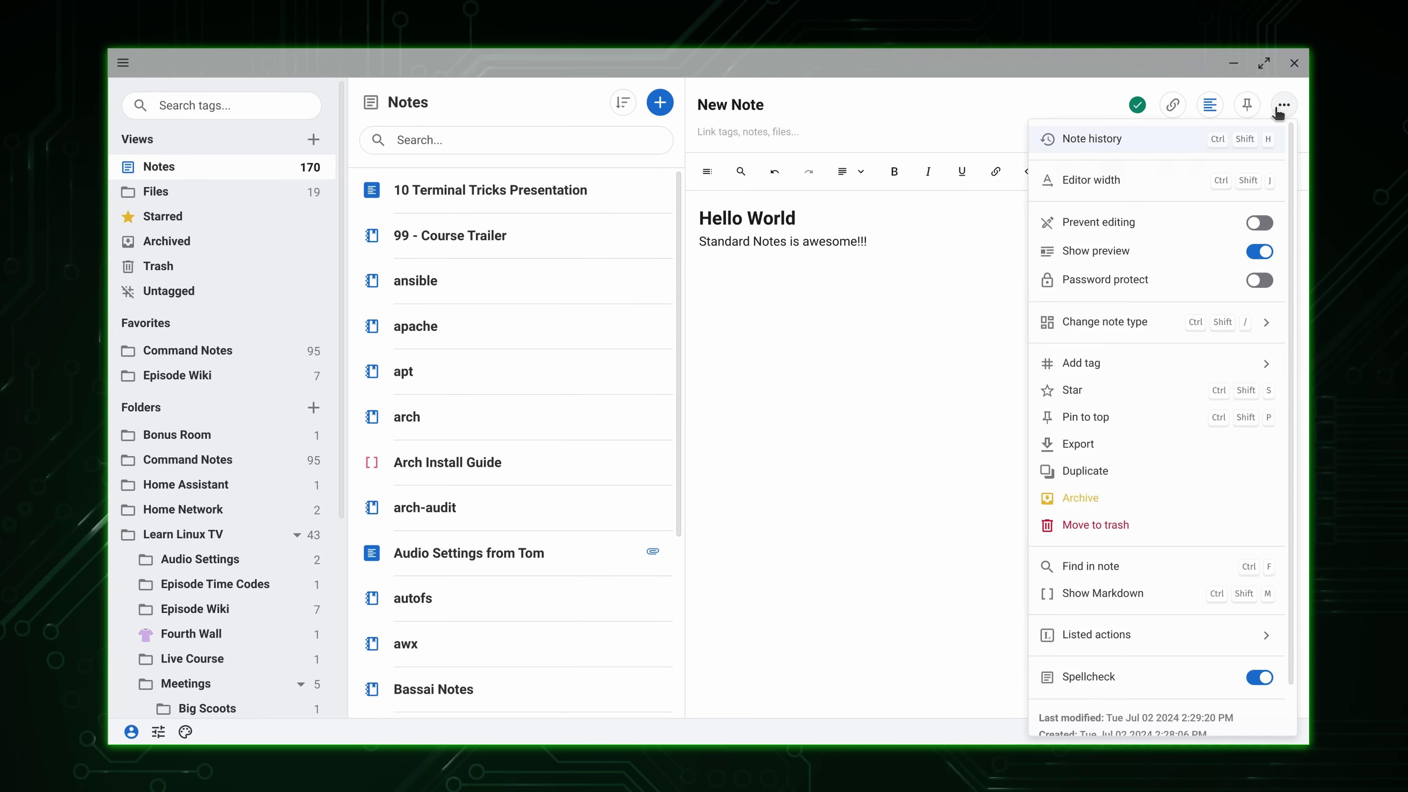
left_click(1159, 320)
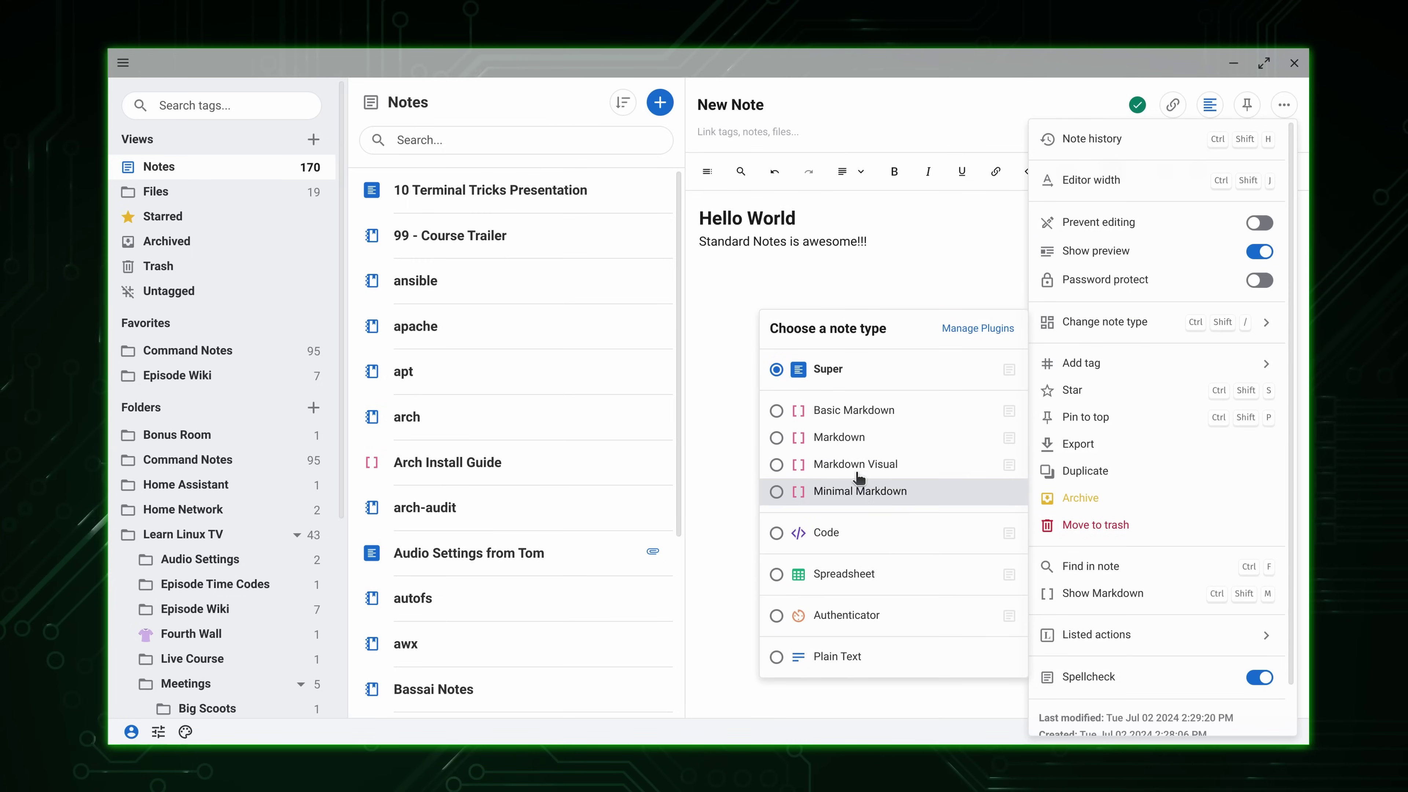
left_click(851, 414)
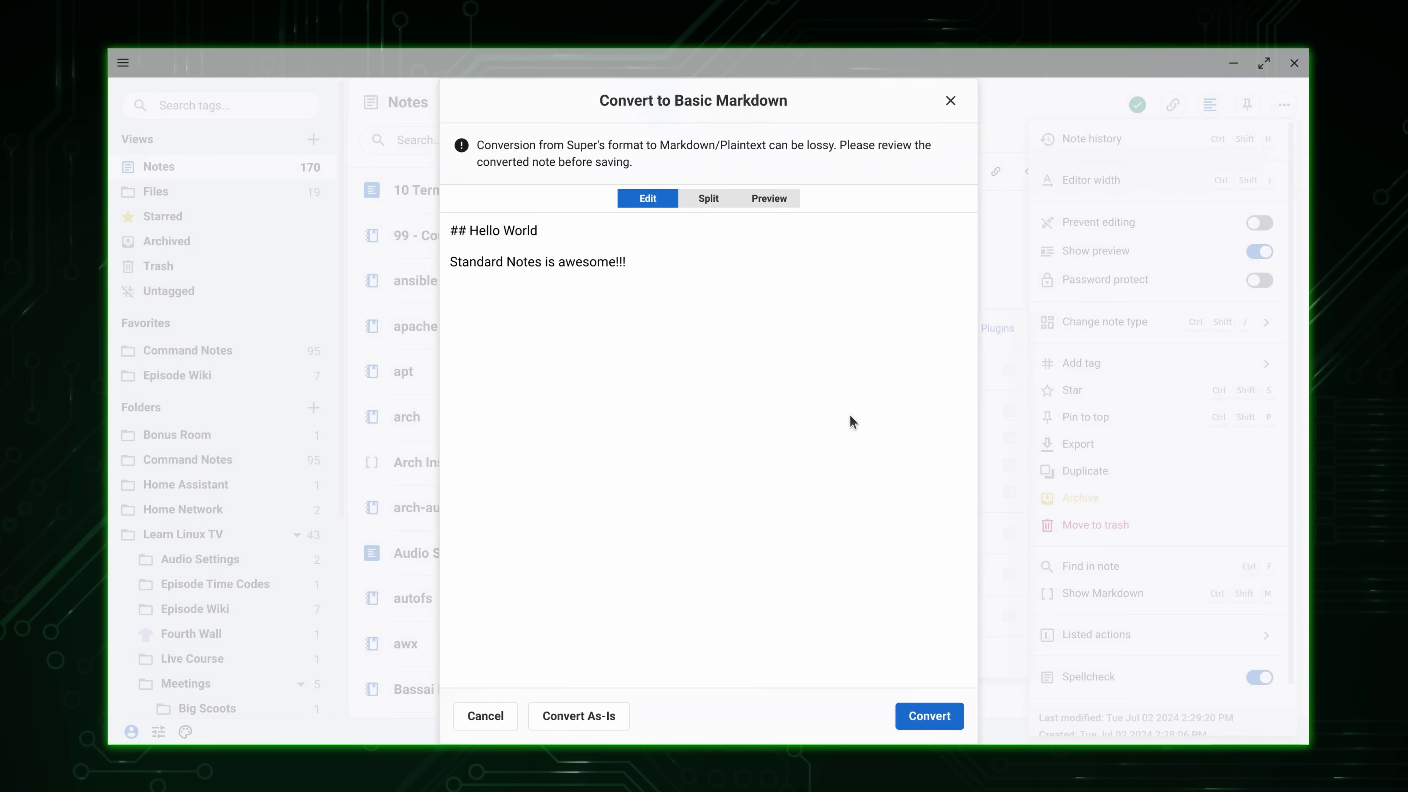
left_click(938, 721)
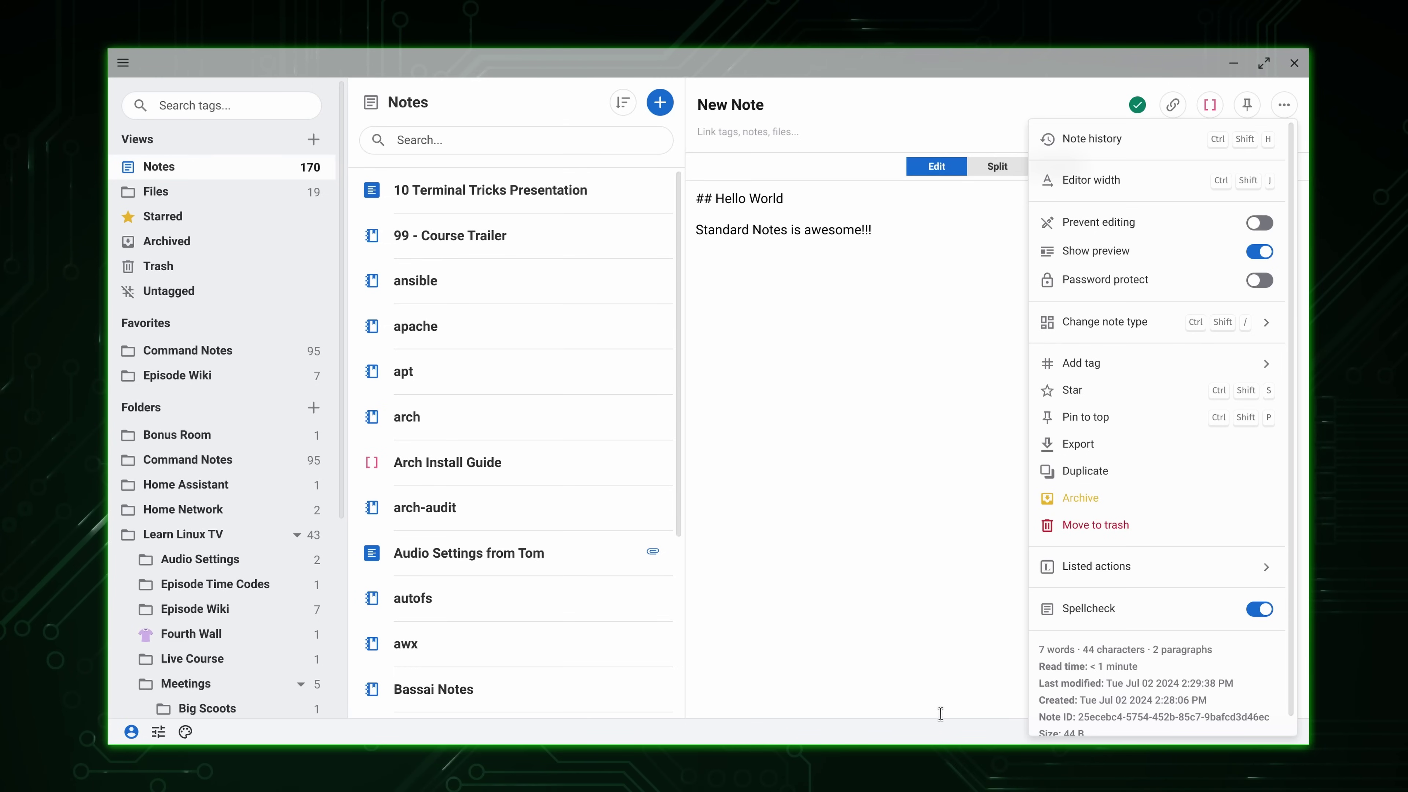
left_click(1284, 105)
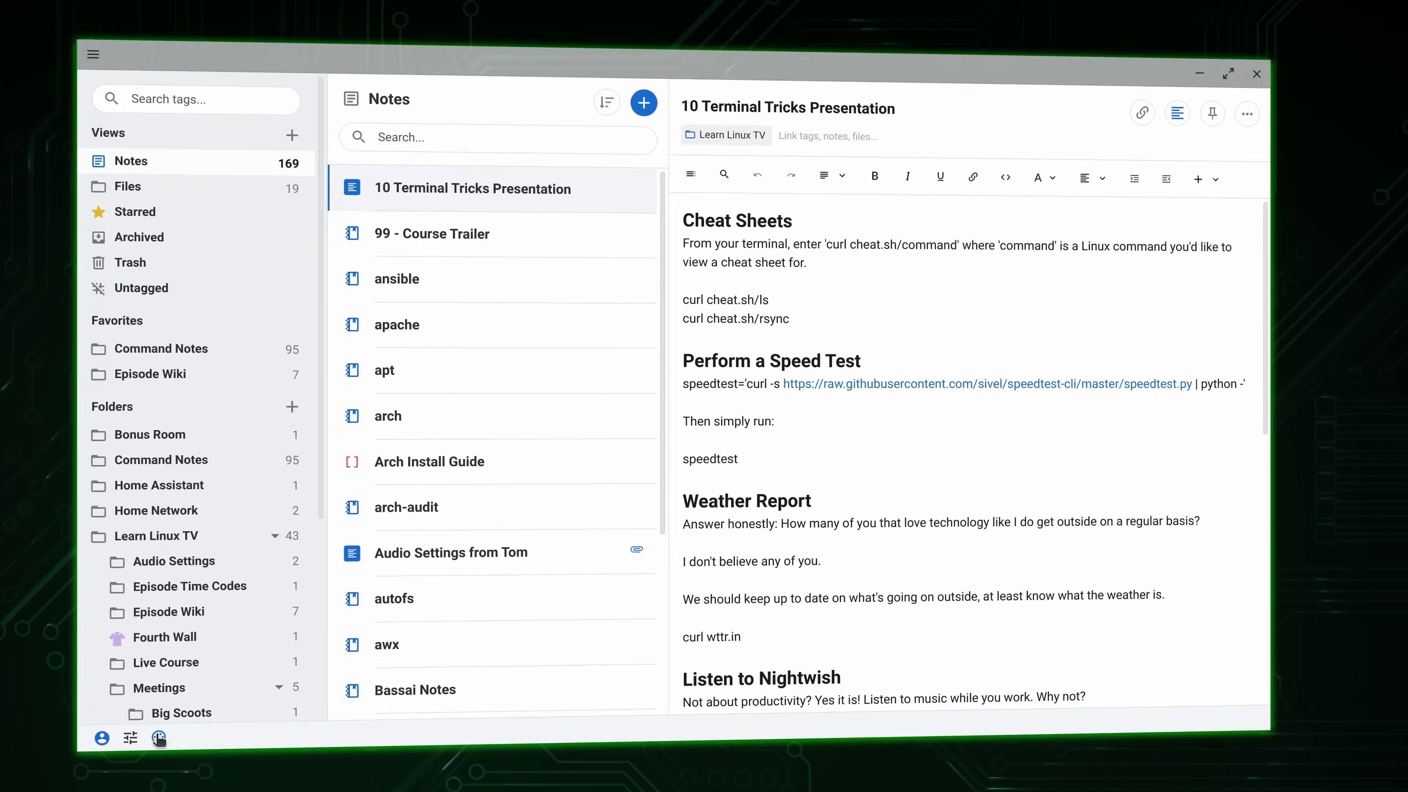
Step: Try out the Autobiography, Dark and Carbon appearance themes
left_click(202, 722)
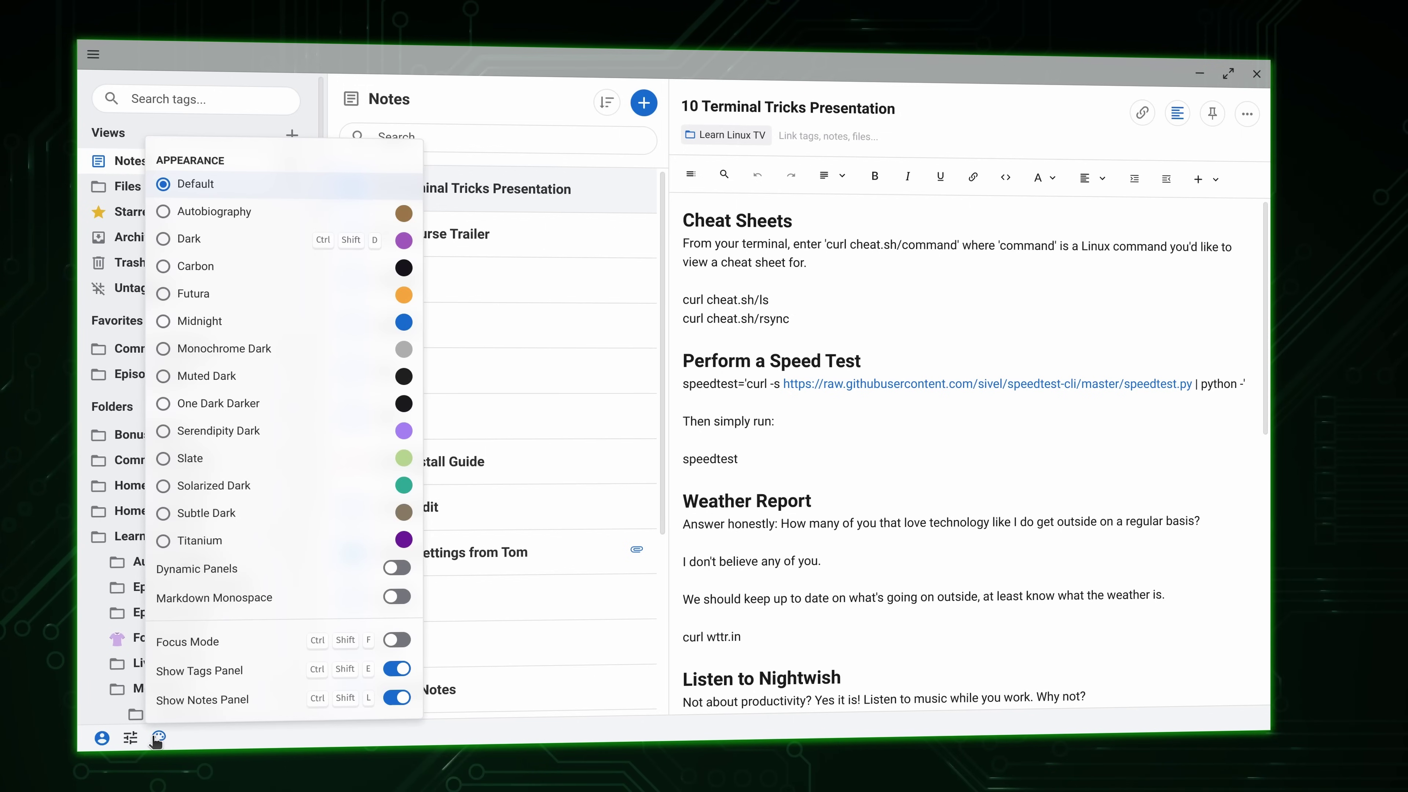
left_click(216, 212)
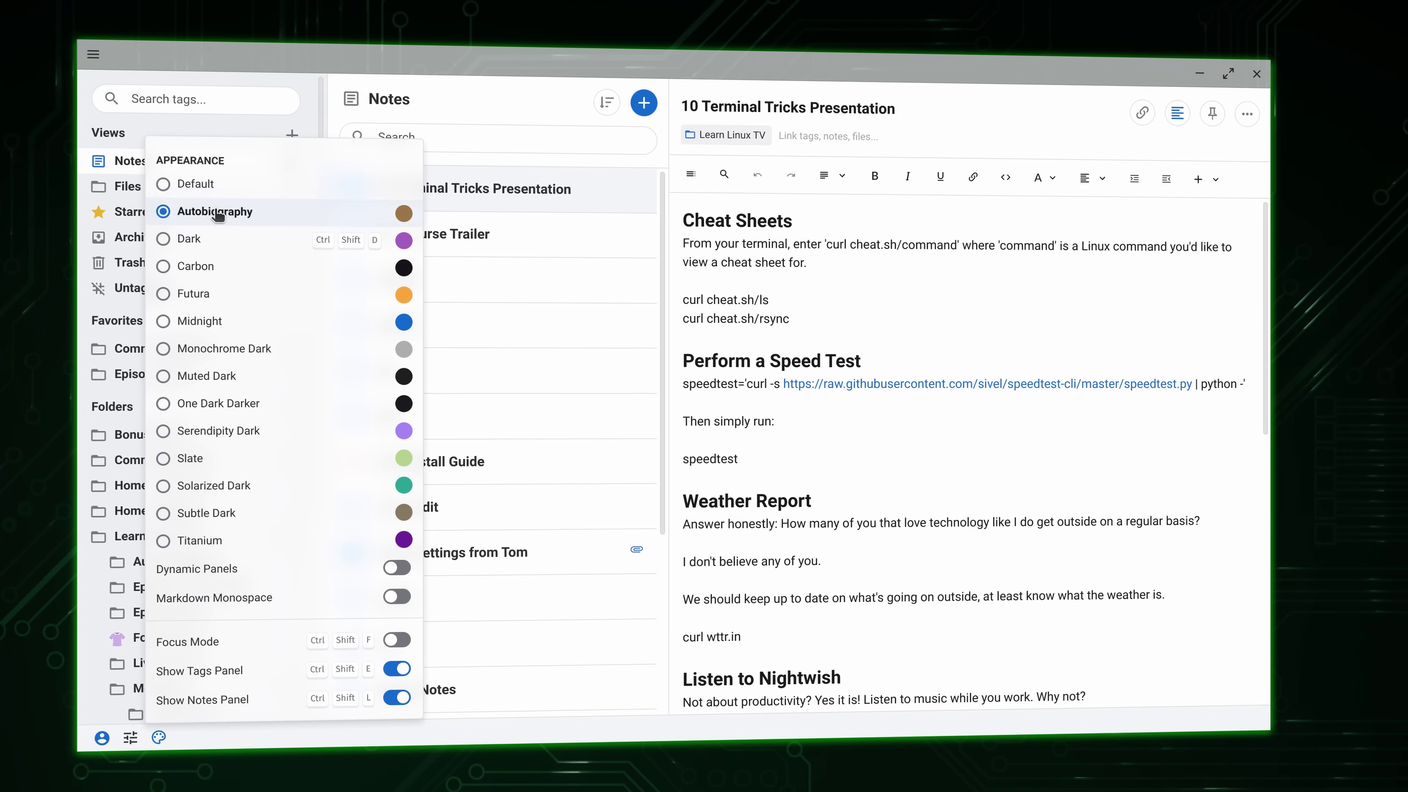
left_click(219, 242)
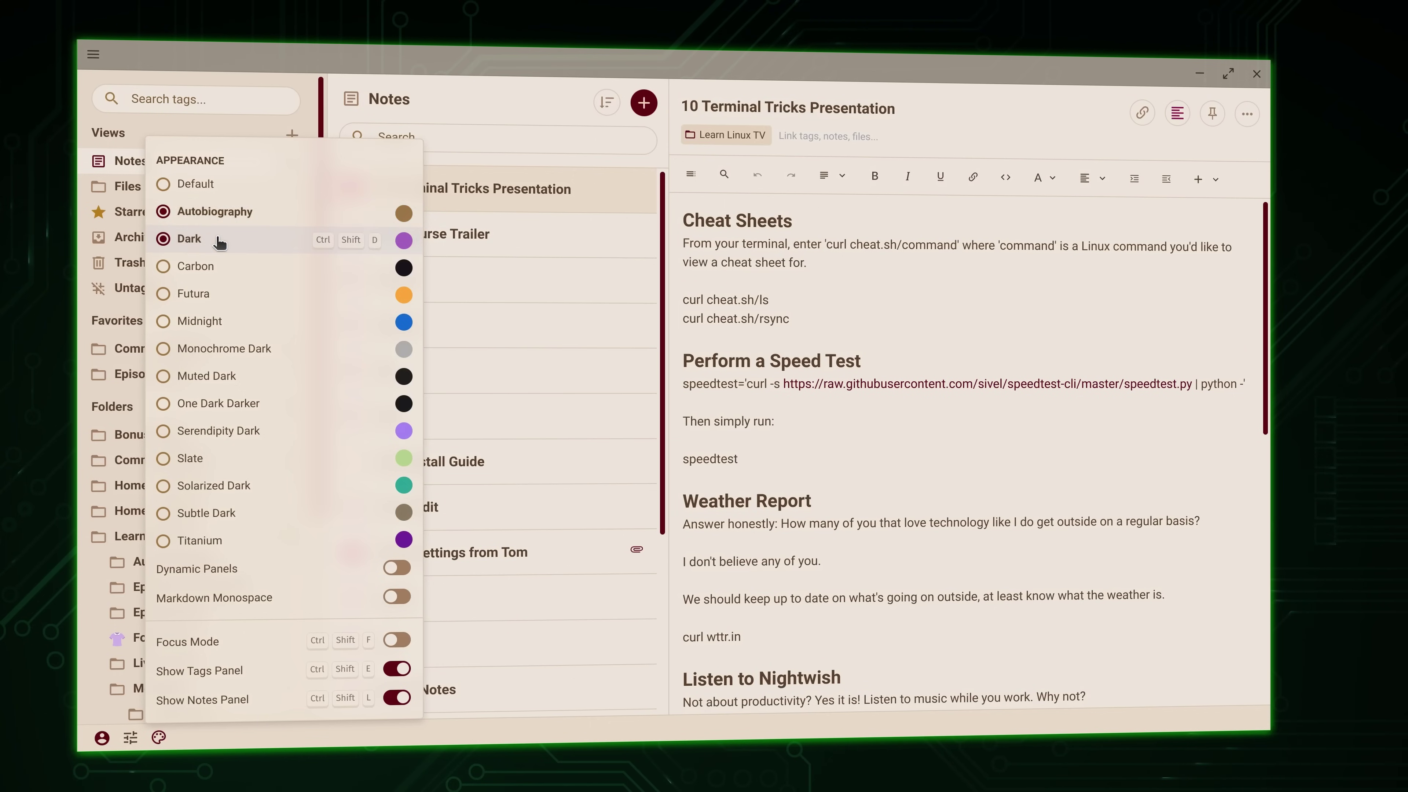
left_click(221, 271)
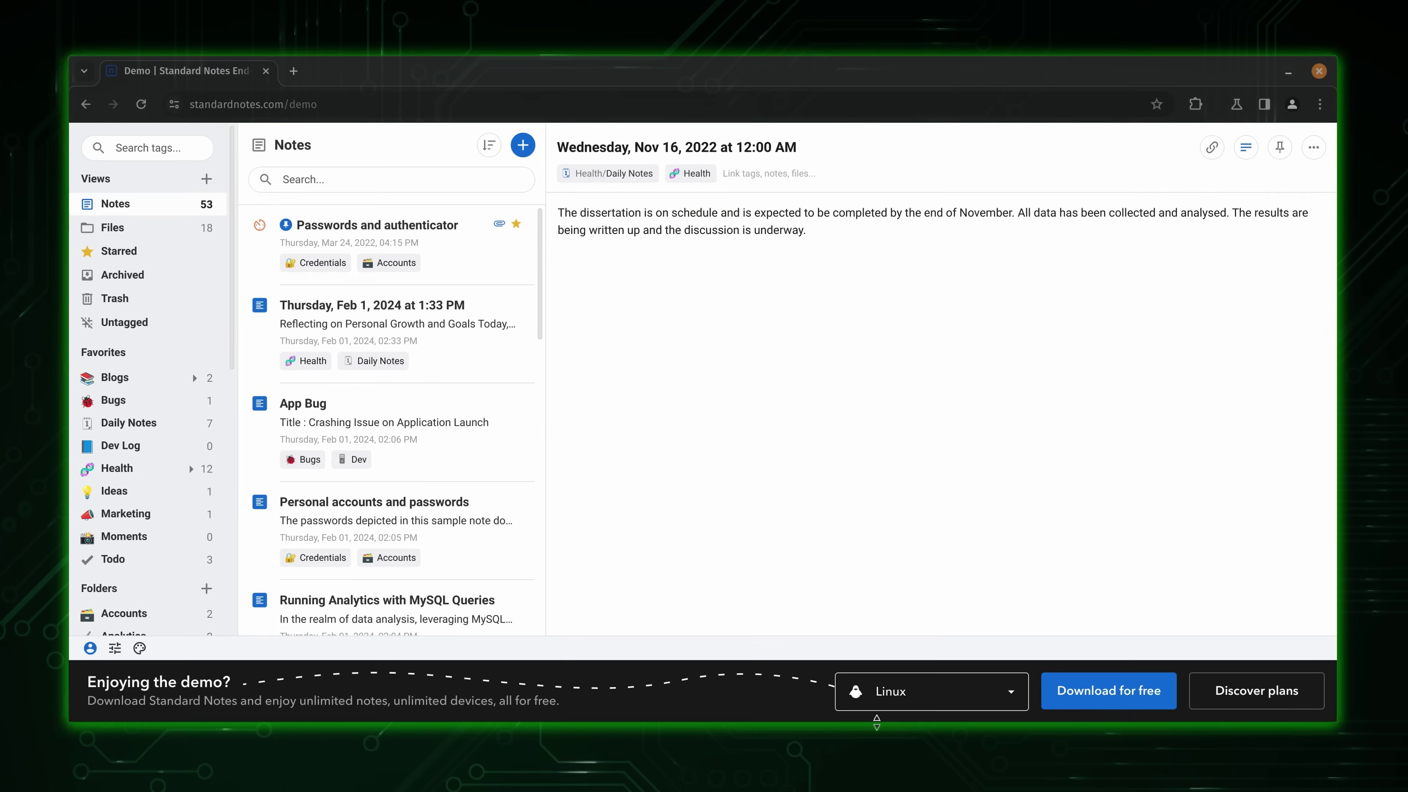
Step: Show the platform choices for downloading Standard Notes on the web demo page
left_click(944, 709)
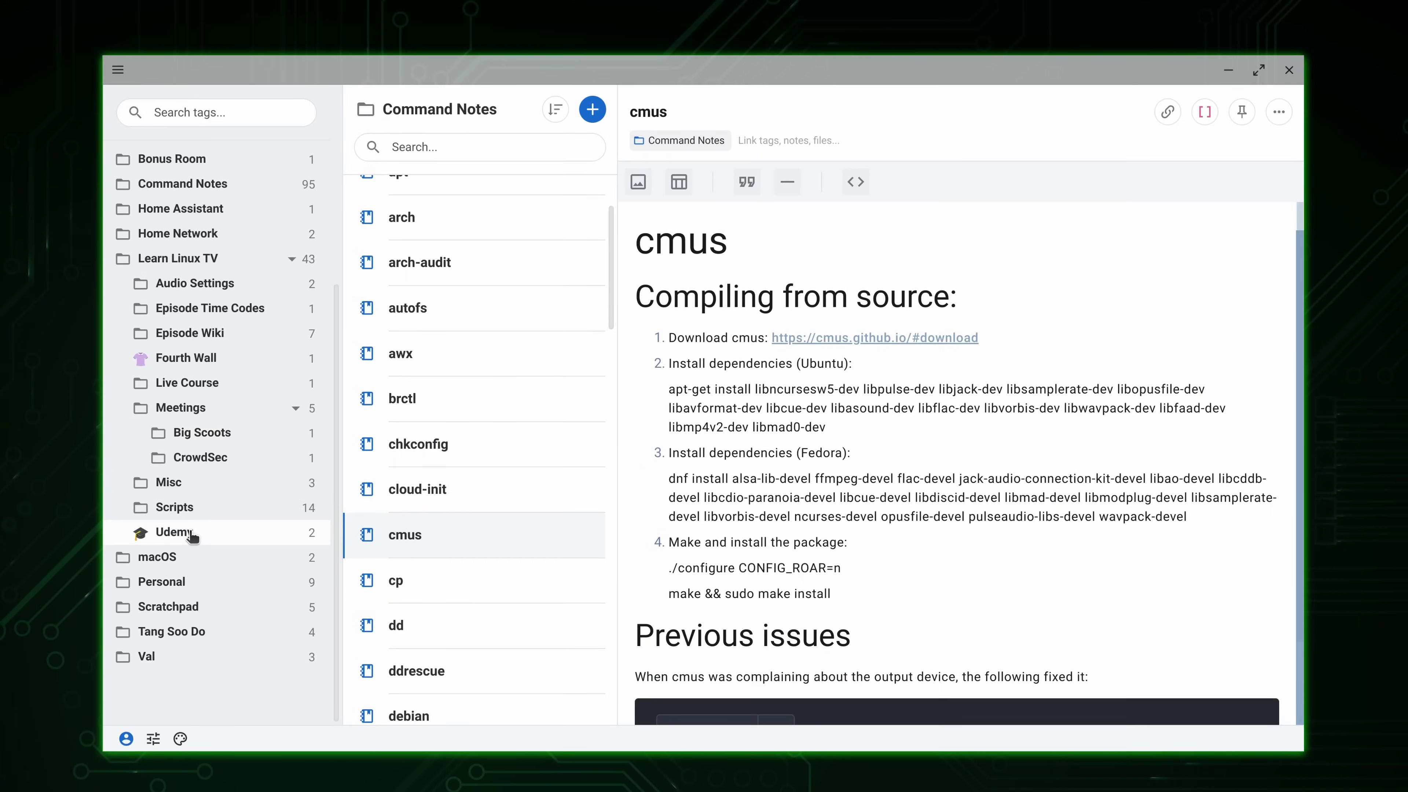
Step: Look through the Scripts, Misc and Episode Wiki folders under Learn Linux TV
left_click(193, 511)
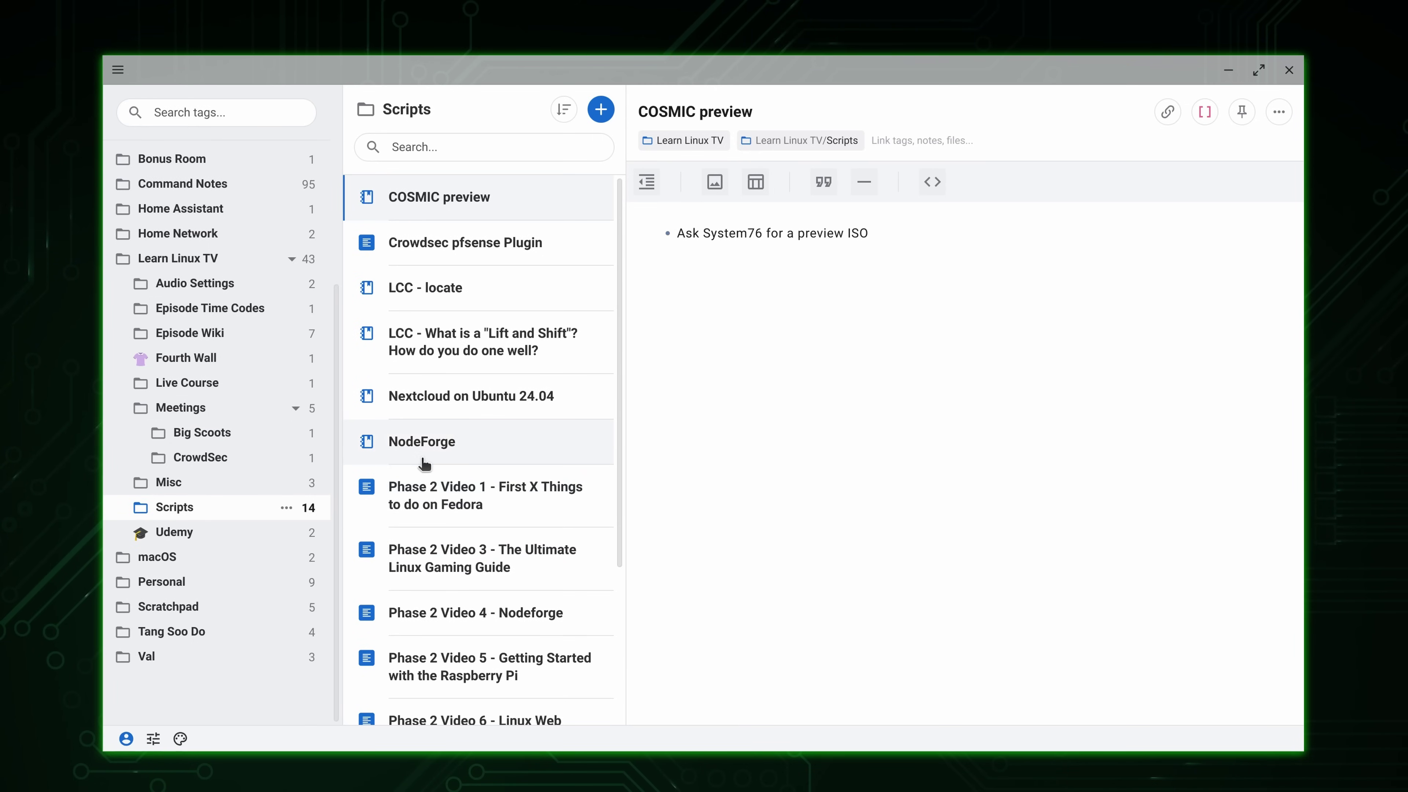
left_click(187, 492)
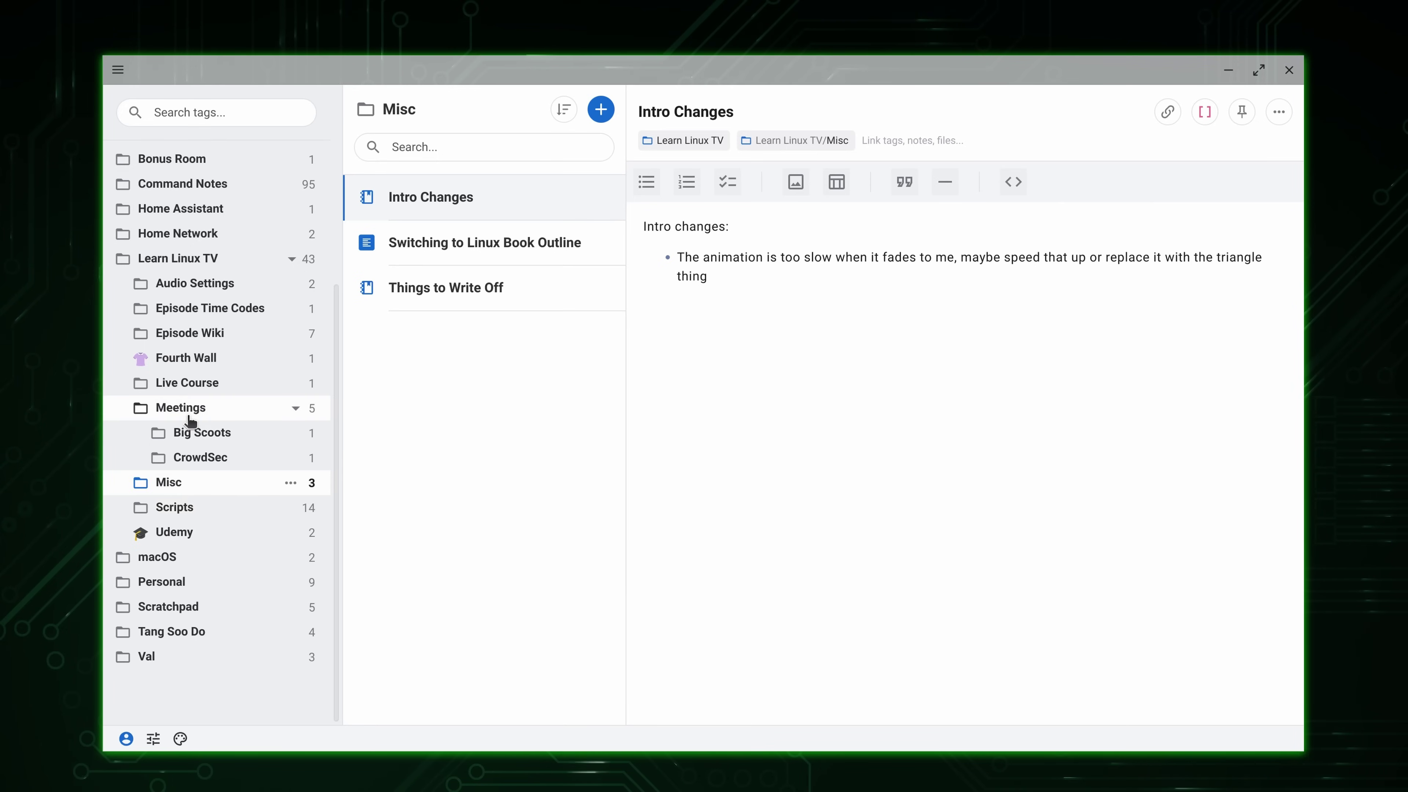
left_click(203, 334)
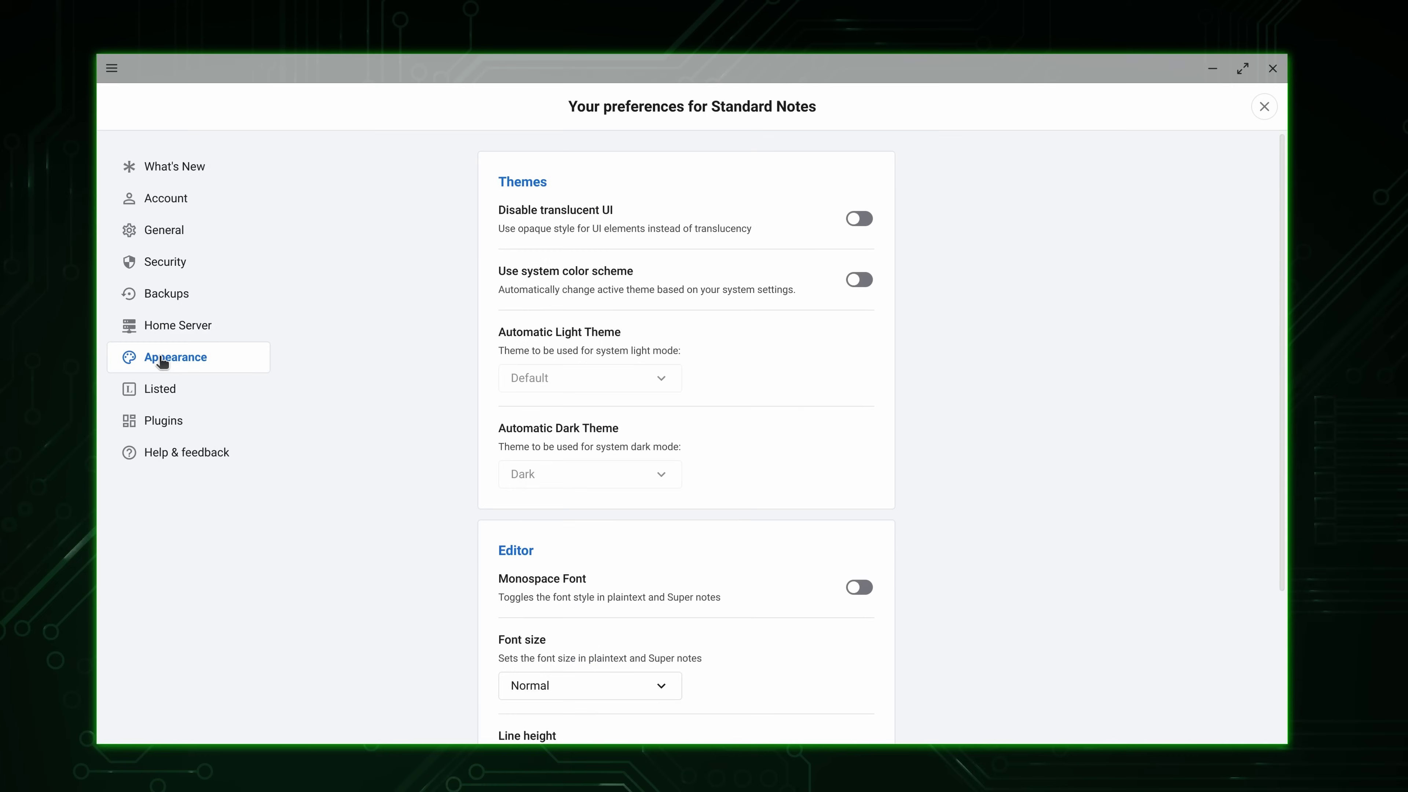
Step: View the Home Server section of the preferences
left_click(180, 326)
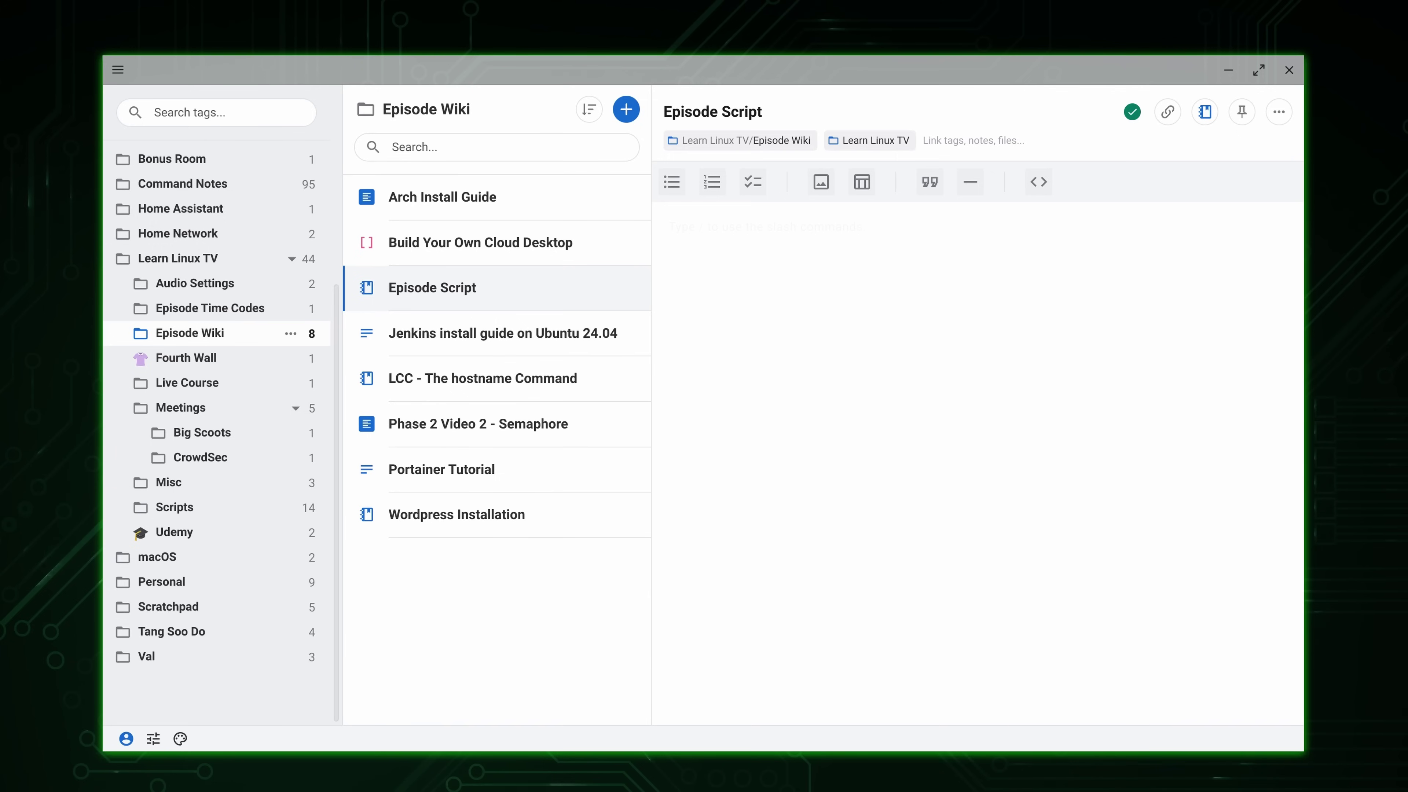
Step: Write "This is an example of a note" as the body of the Episode Script note
type("is an example of a not")
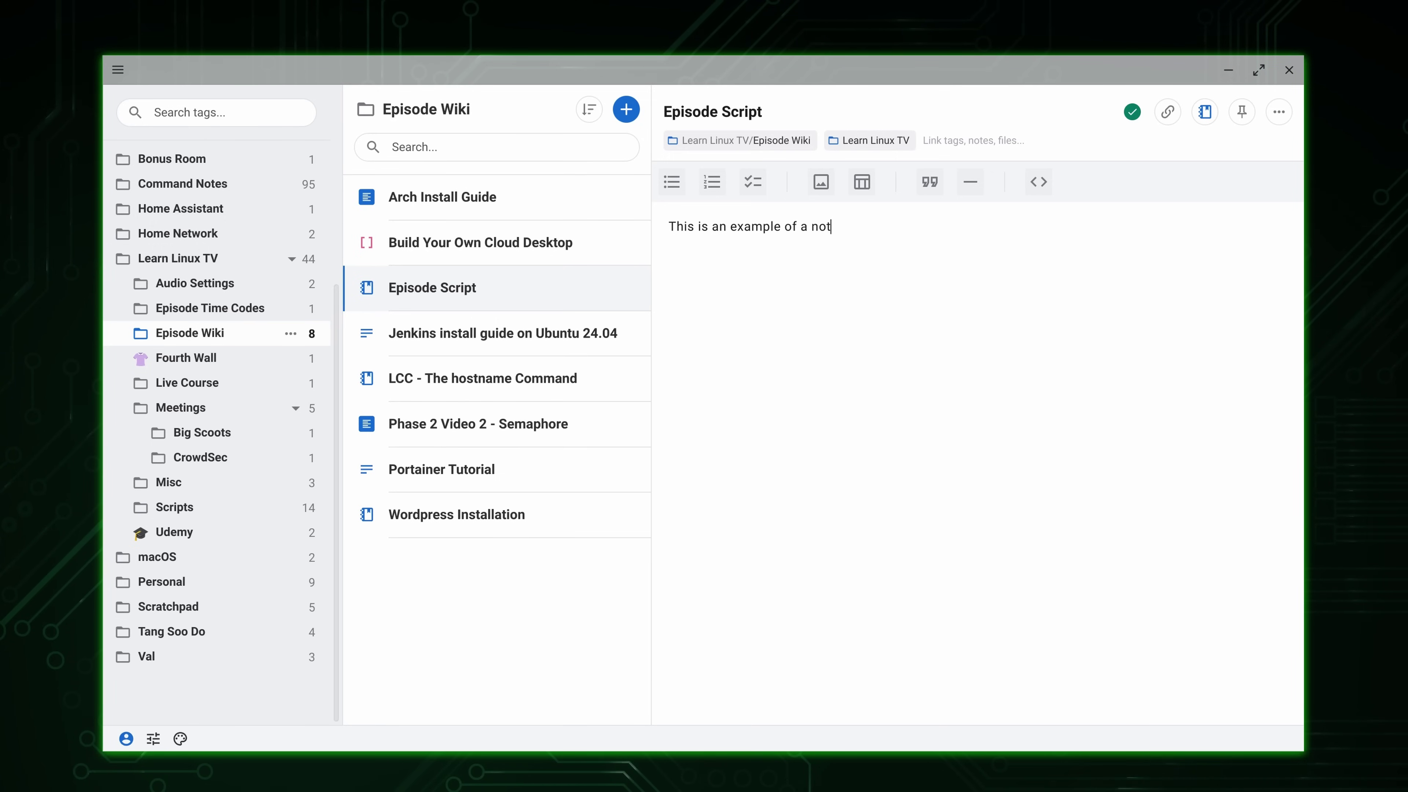
type("e")
Step: Change the Episode Script note's type to Markdown
left_click(1279, 112)
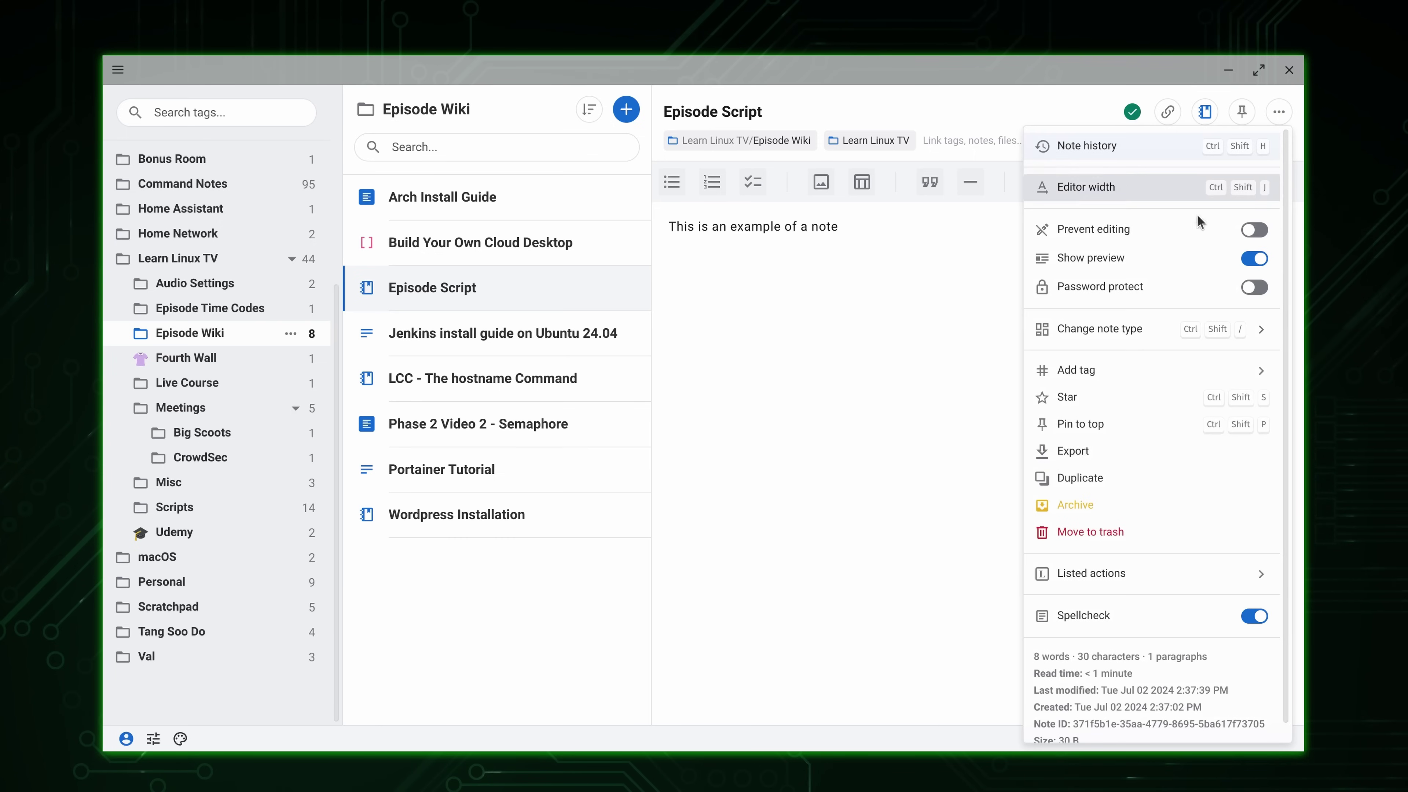
left_click(1104, 333)
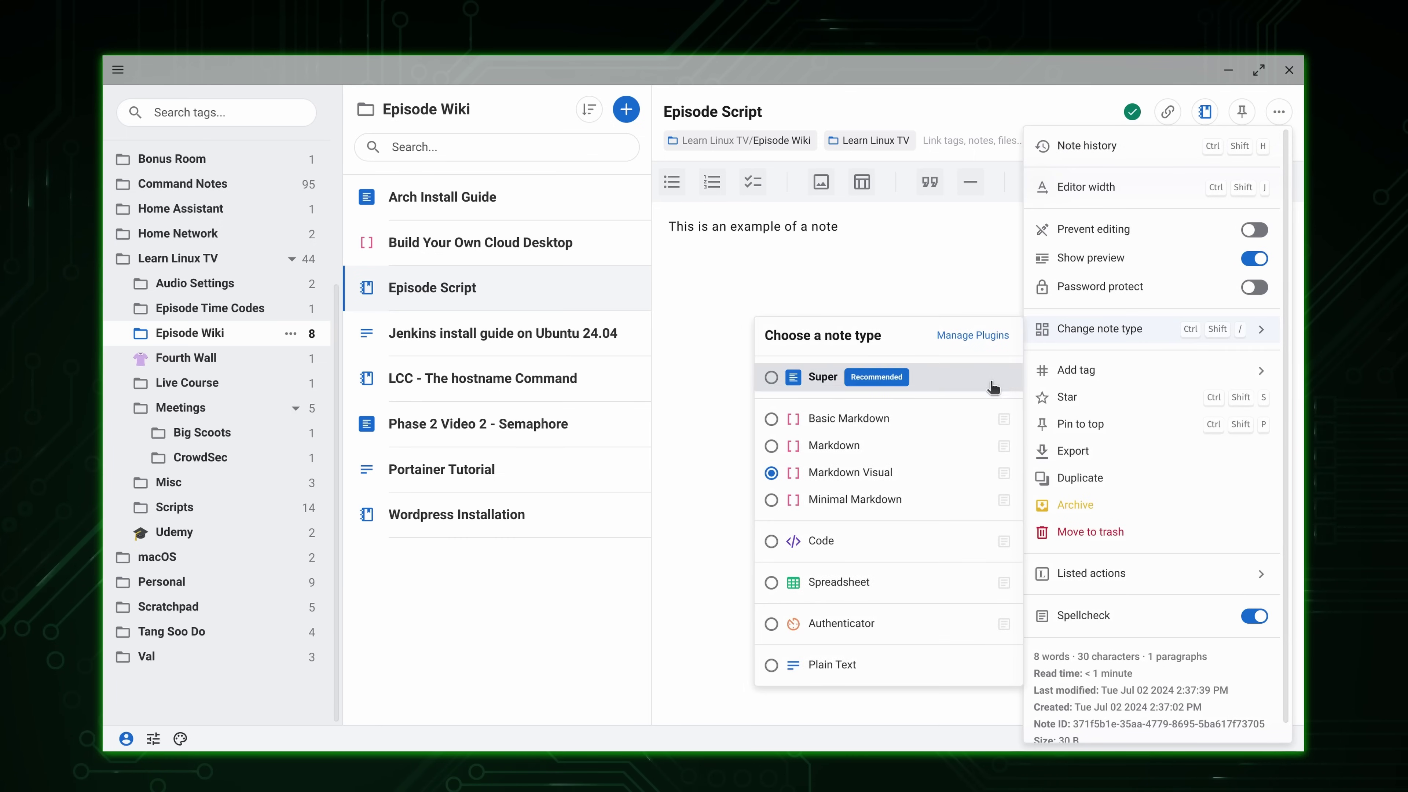
left_click(894, 457)
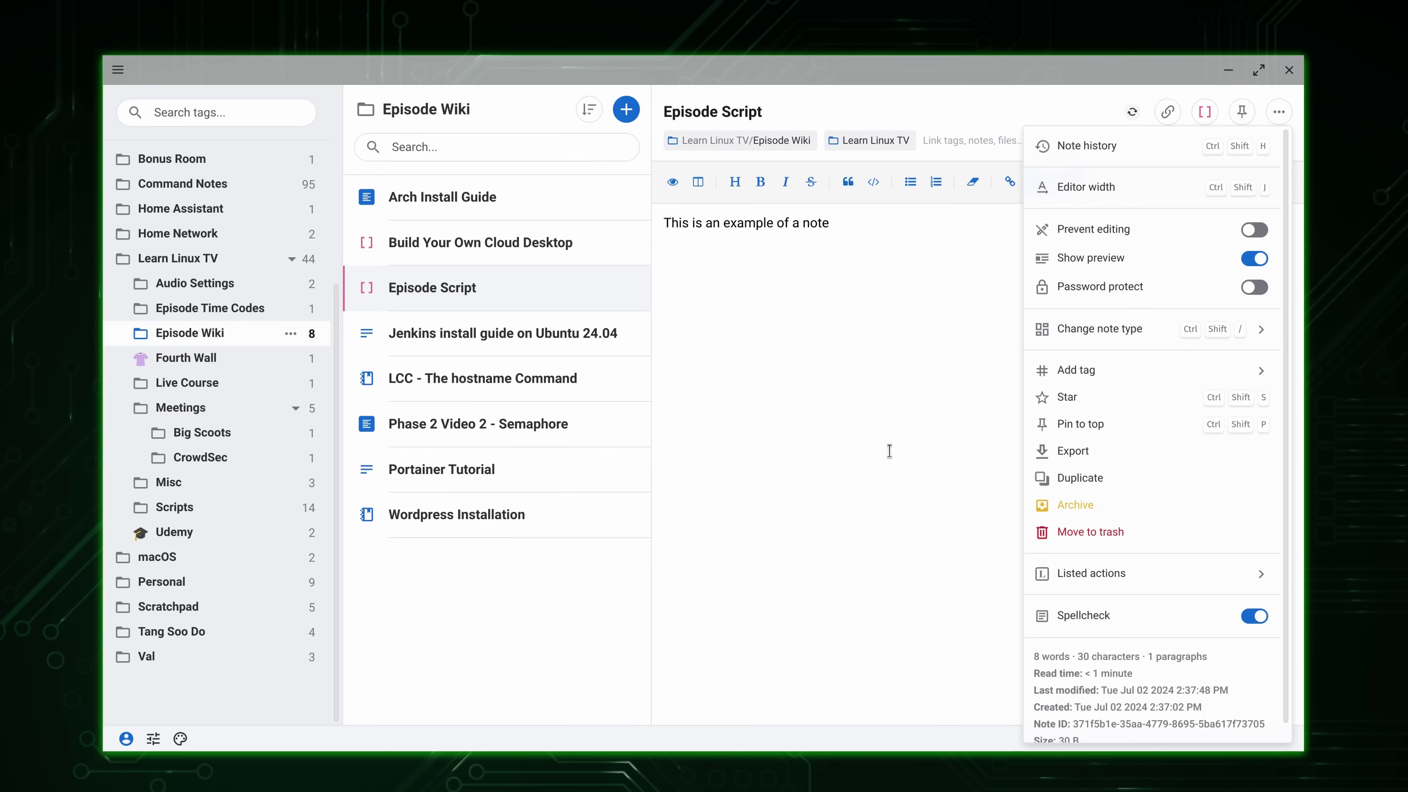